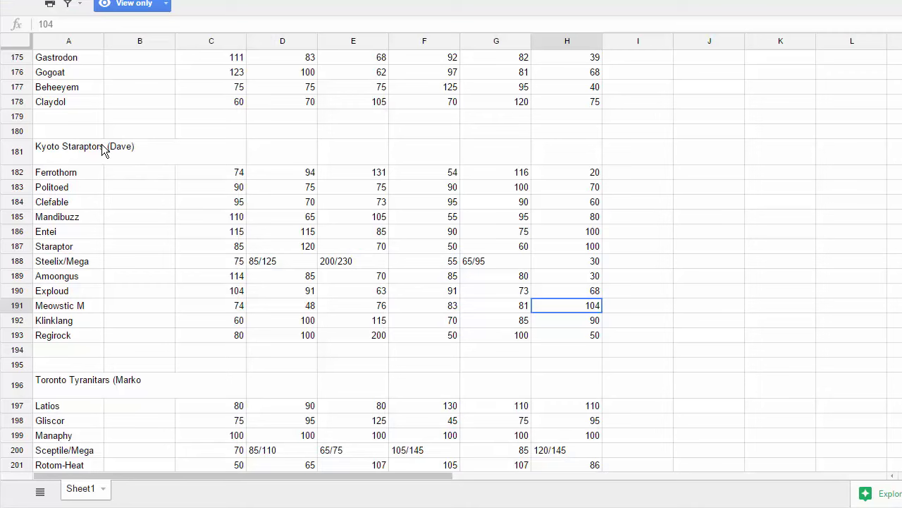
# Locate the Kyoto Staraptors roster, switch to Pokémon Showdown and review the EV pages of Ferrothorn, Politoed, Clefable, Mandibuzz, Entei and Staraptor.
pyautogui.click(104, 146)
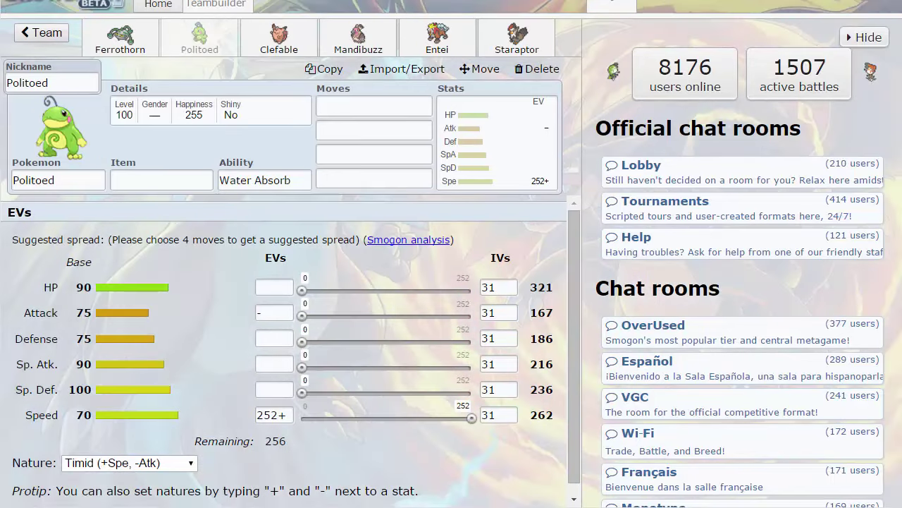
pyautogui.click(121, 36)
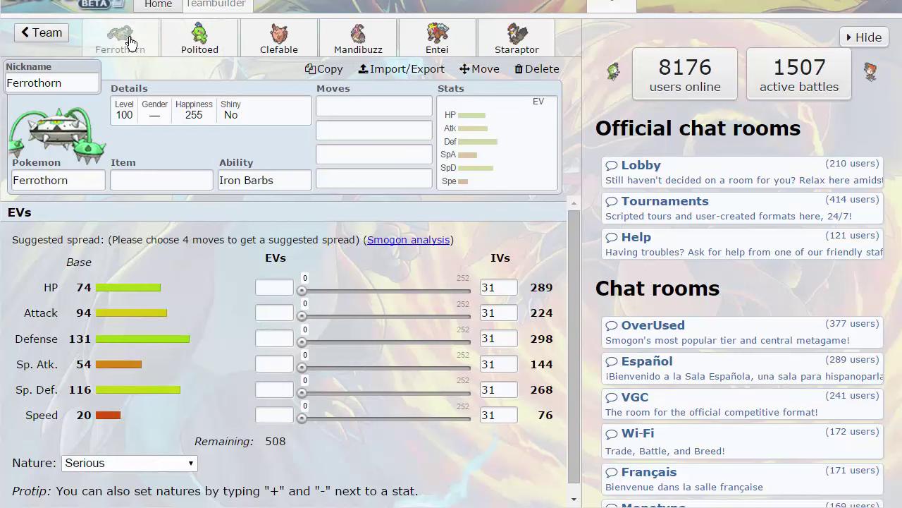
pyautogui.click(182, 45)
pyautogui.click(279, 38)
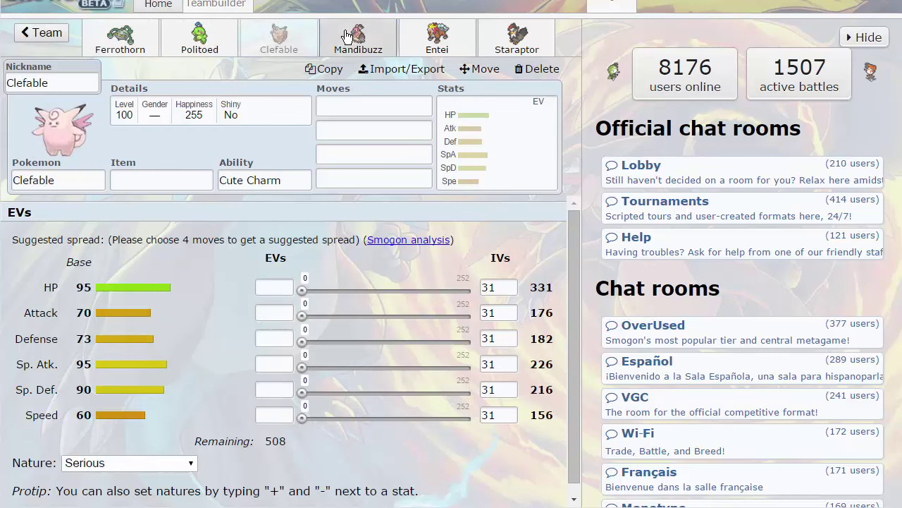
pyautogui.click(359, 36)
pyautogui.click(437, 35)
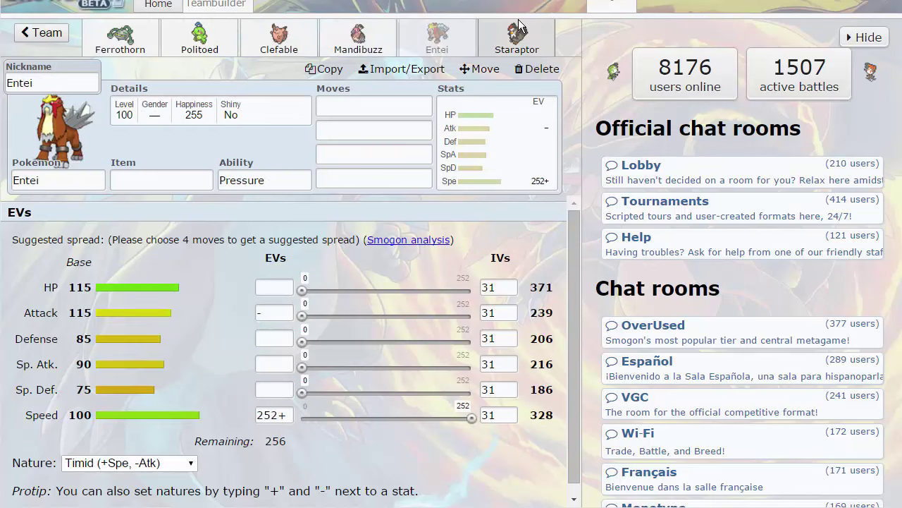
pyautogui.click(514, 49)
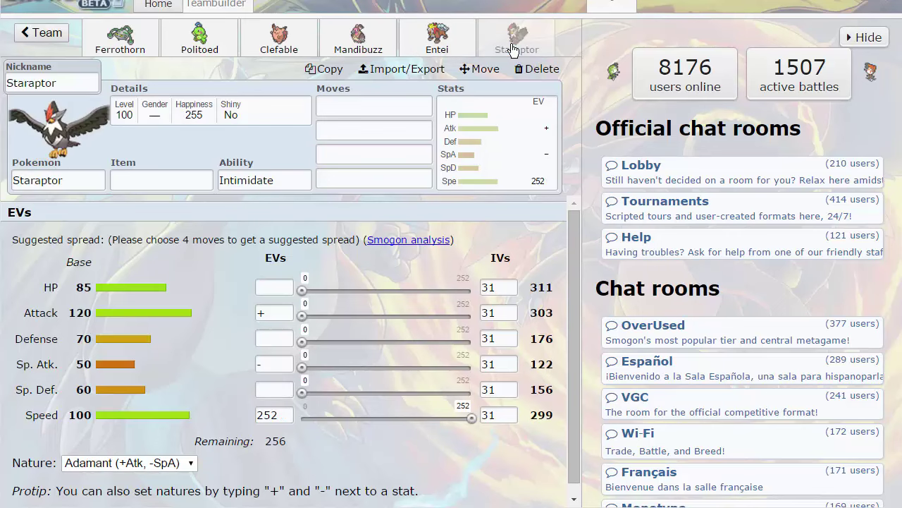
pyautogui.click(435, 37)
pyautogui.click(515, 42)
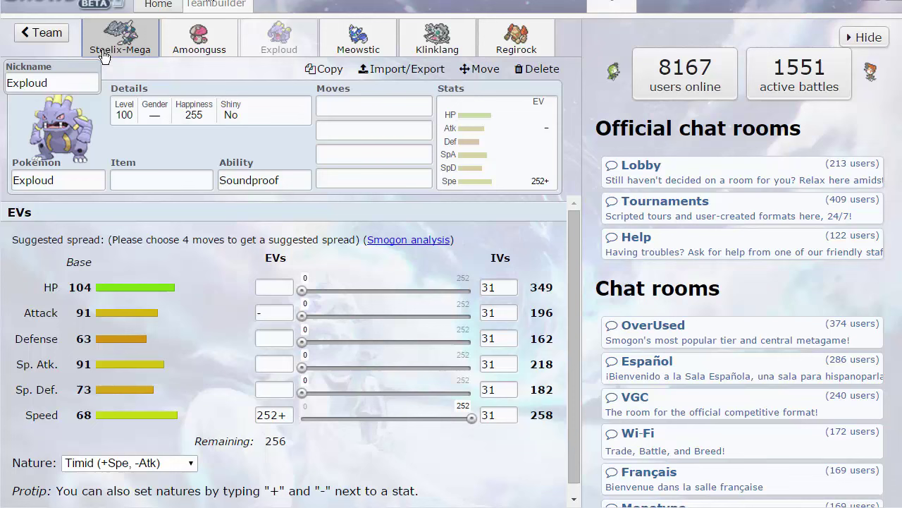
# Review the base stats and EVs of Steelix-Mega, Amoonguss, Exploud, Meowstic, Klinklang and Regirock in the second team.
pyautogui.click(121, 40)
pyautogui.click(182, 41)
pyautogui.click(297, 43)
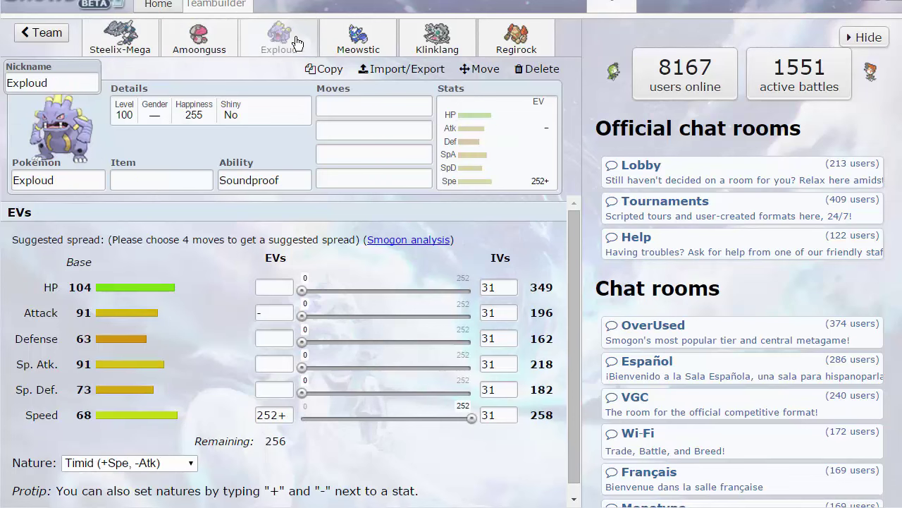
pyautogui.click(360, 39)
pyautogui.click(430, 35)
pyautogui.click(486, 41)
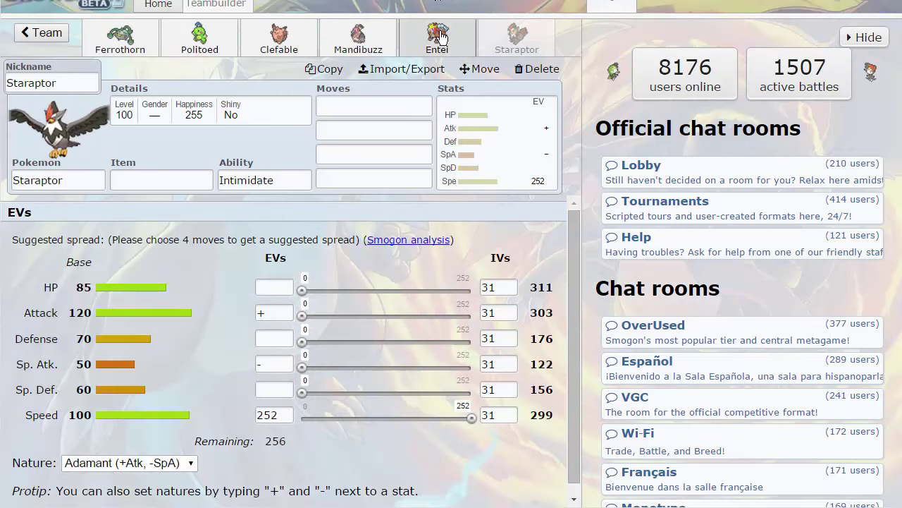
# Compare the base stats, Speed investment and natures of Entei and Staraptor in the first team.
pyautogui.click(443, 36)
pyautogui.click(520, 44)
pyautogui.click(443, 42)
pyautogui.click(493, 40)
pyautogui.click(460, 46)
pyautogui.click(525, 42)
pyautogui.click(439, 41)
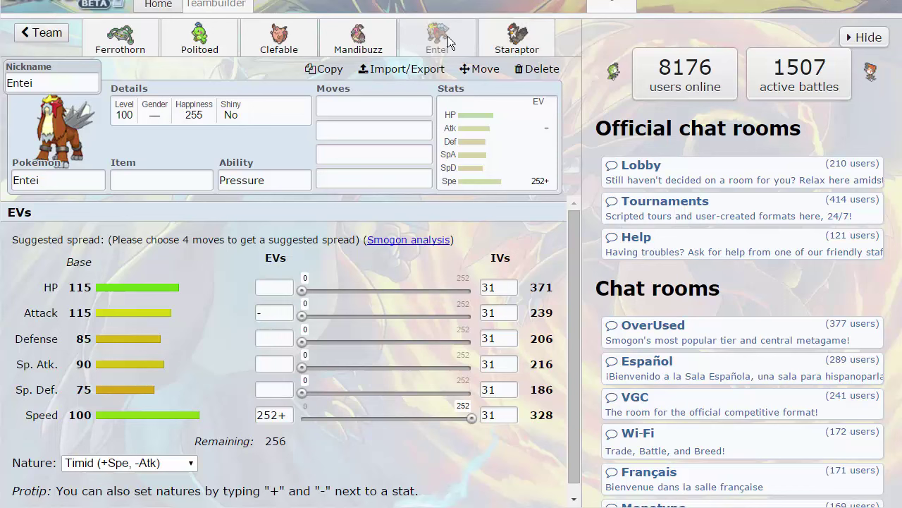
pyautogui.click(509, 33)
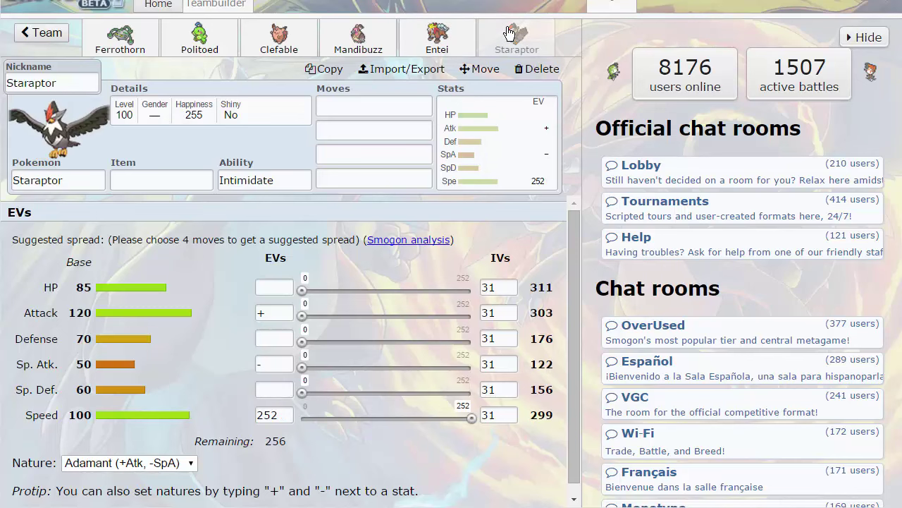
pyautogui.click(431, 33)
pyautogui.click(533, 54)
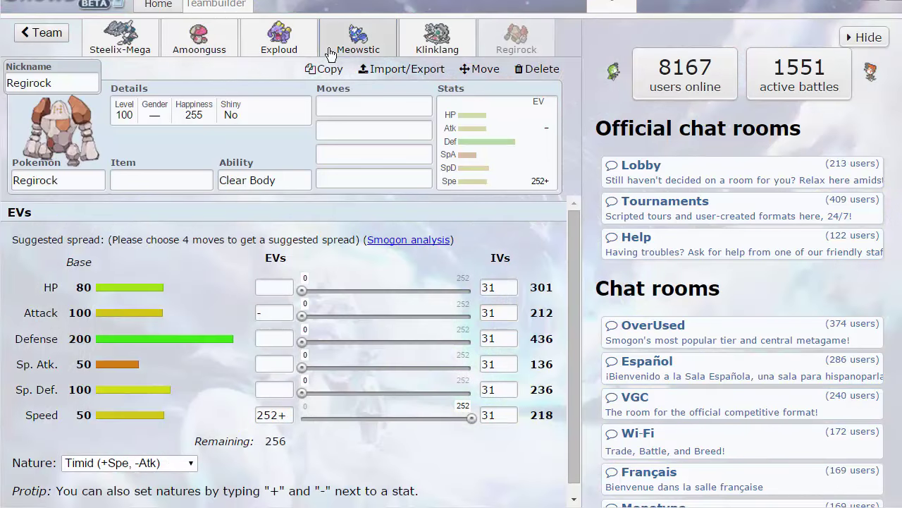
# Check the Speed stats of Meowstic, Exploud, Klinklang and Regirock, and open the Teambuilder from the home page of the other session.
pyautogui.click(356, 37)
pyautogui.click(281, 39)
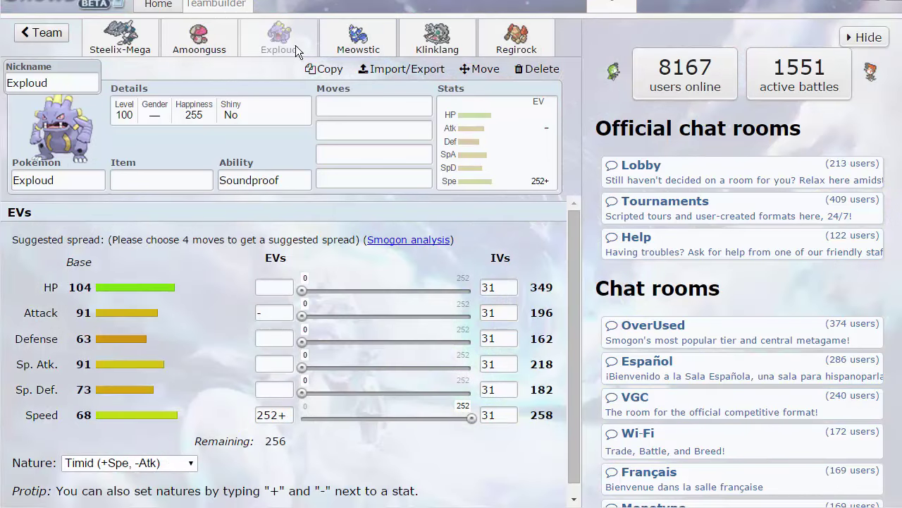
pyautogui.click(437, 39)
pyautogui.click(516, 39)
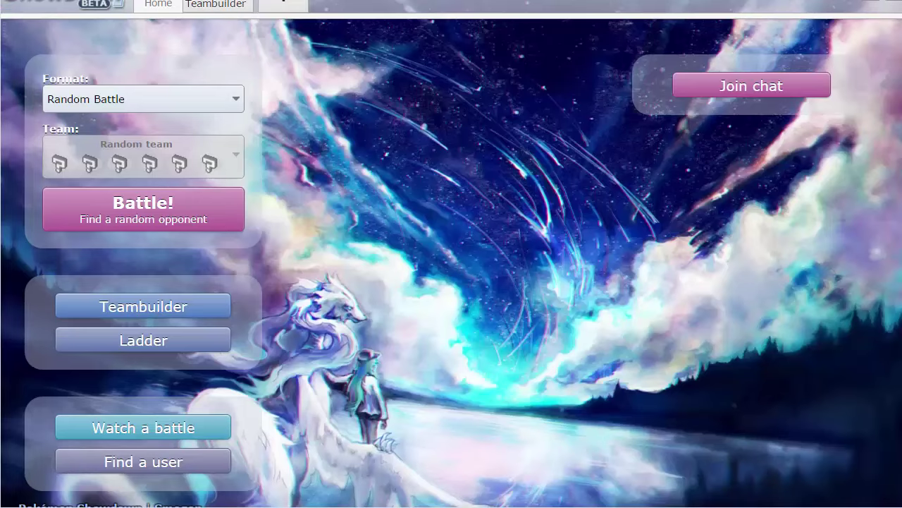
pyautogui.click(204, 6)
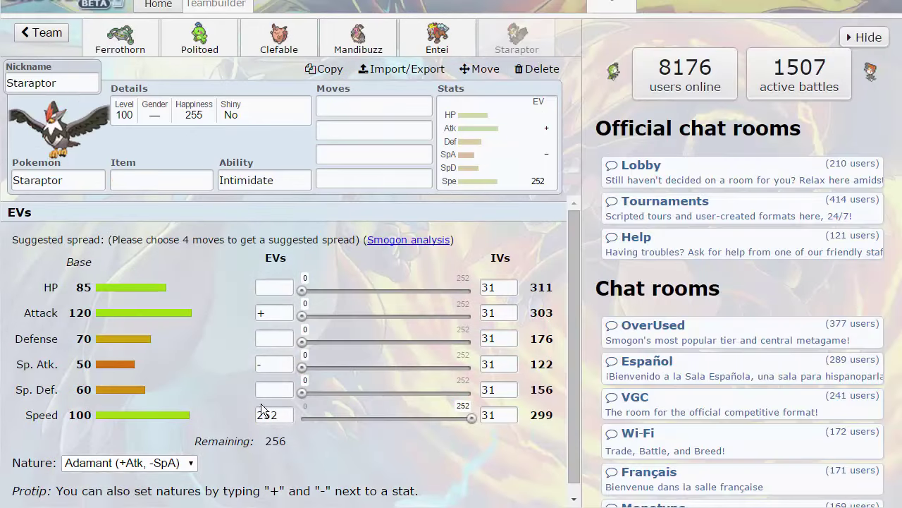
# Compare the final Speed stats of Entei and Staraptor, and examine Mandibuzz, Clefable, Politoed and Ferrothorn.
pyautogui.click(437, 39)
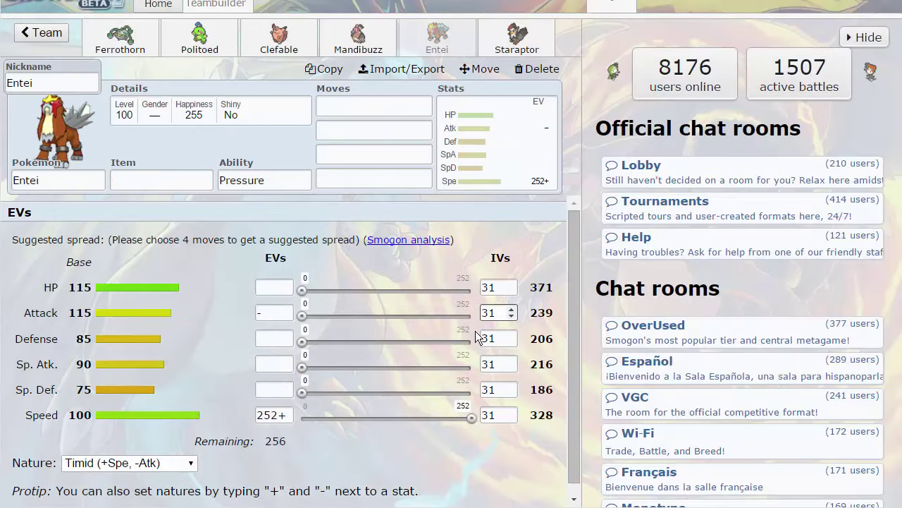
pyautogui.click(516, 36)
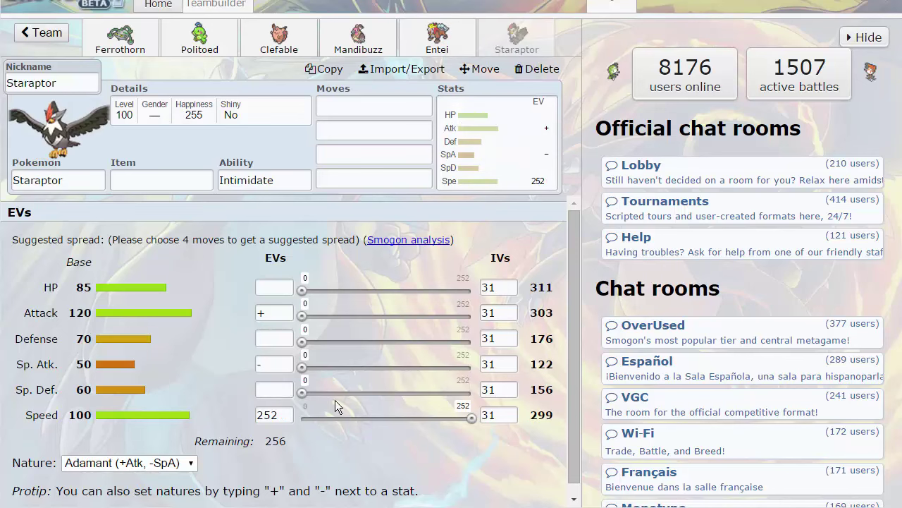
pyautogui.click(435, 37)
pyautogui.click(356, 39)
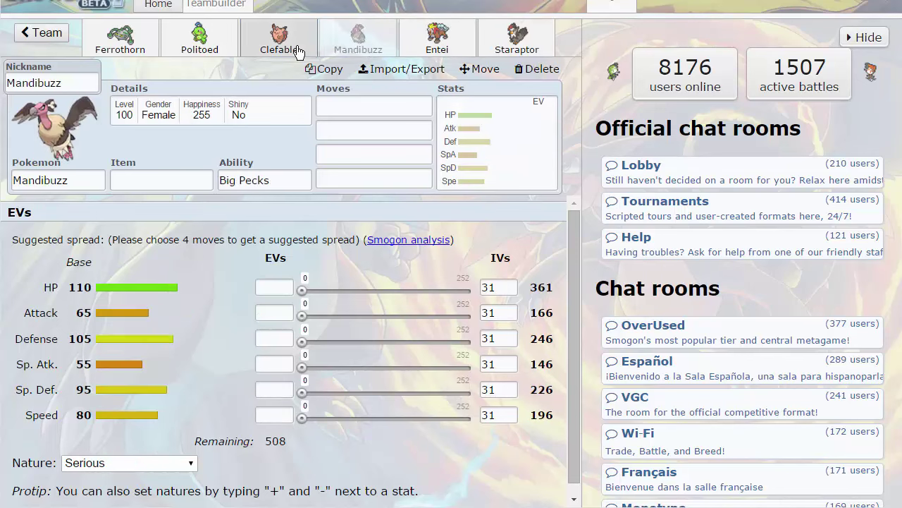
pyautogui.click(296, 49)
pyautogui.click(212, 50)
pyautogui.click(137, 47)
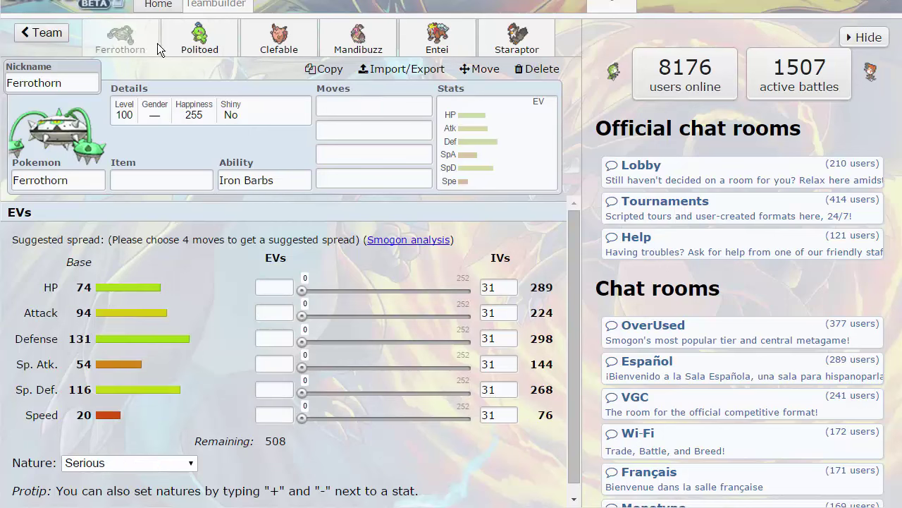
# Compare Politoed's stats and Speed EVs with those of Clefable and Entei.
pyautogui.click(180, 39)
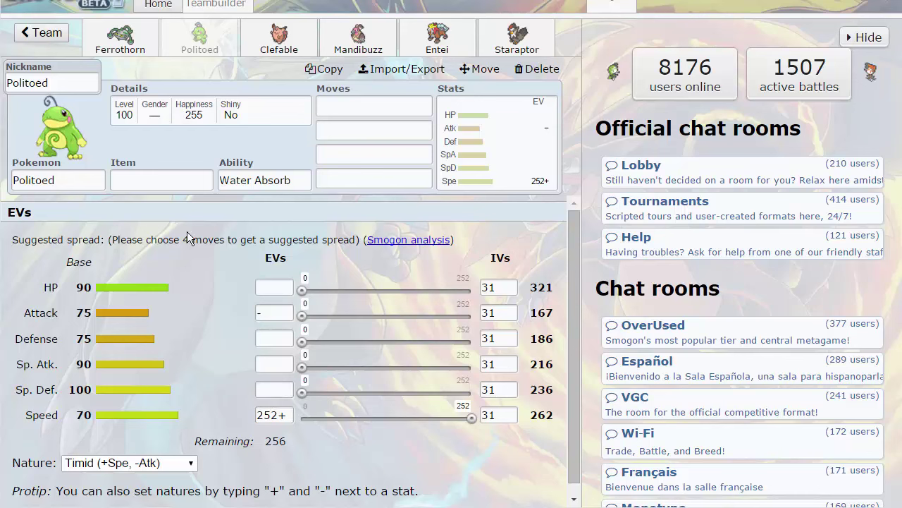
pyautogui.click(279, 39)
pyautogui.click(199, 39)
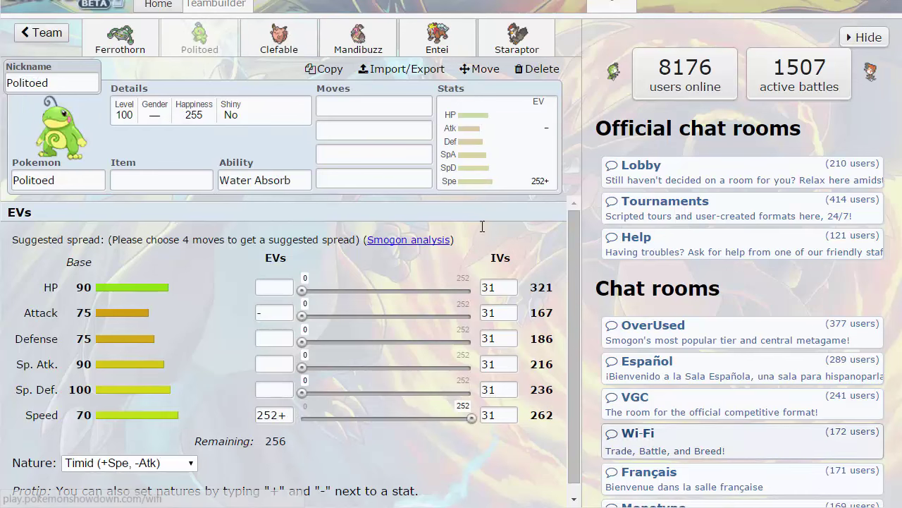
pyautogui.click(432, 40)
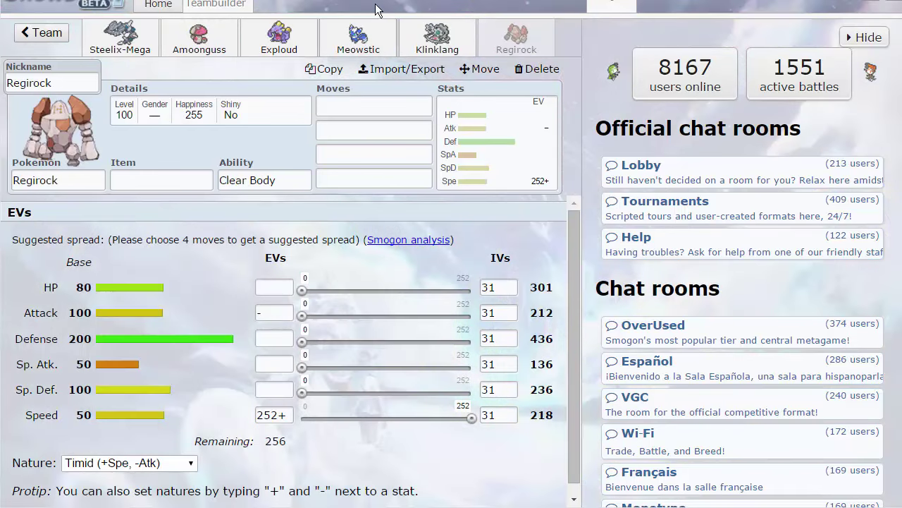
# Compare the Speed stats of Meowstic and Regirock, and set Regirock's nature to Adamant (+Atk, -SpA).
pyautogui.click(358, 35)
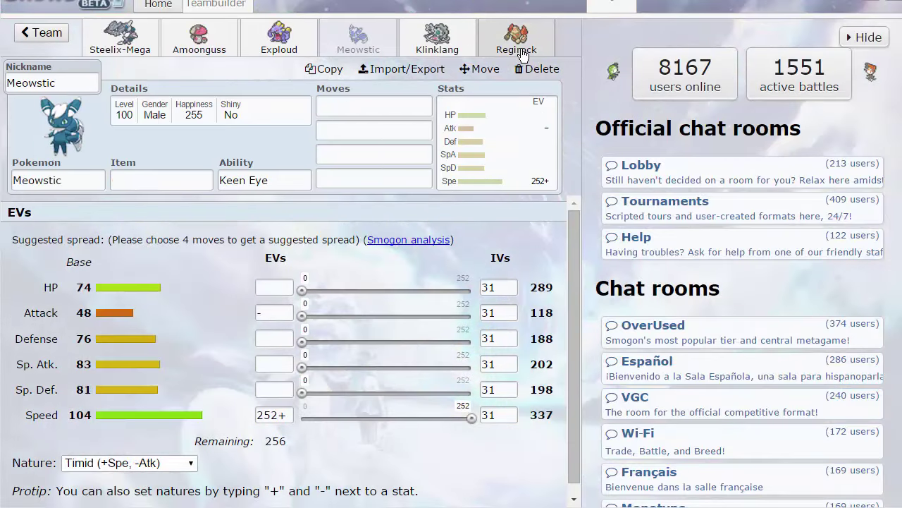
pyautogui.click(506, 40)
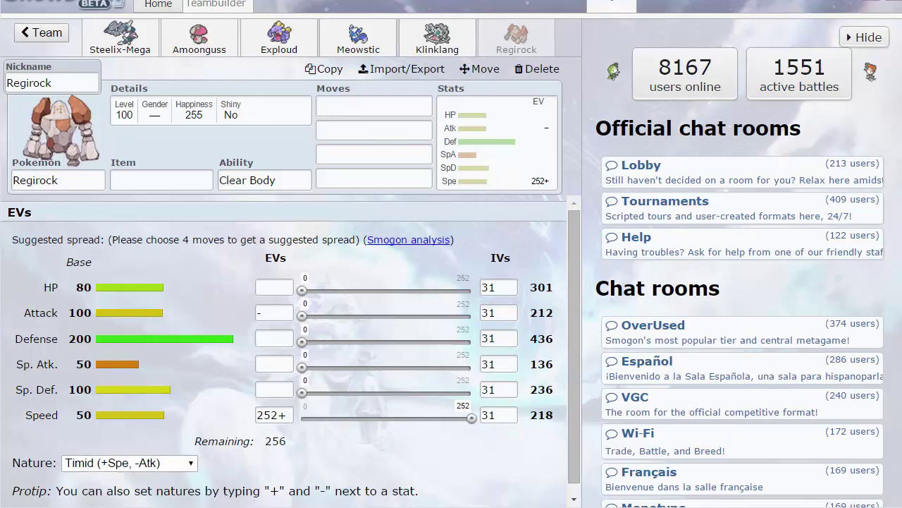
pyautogui.click(282, 415)
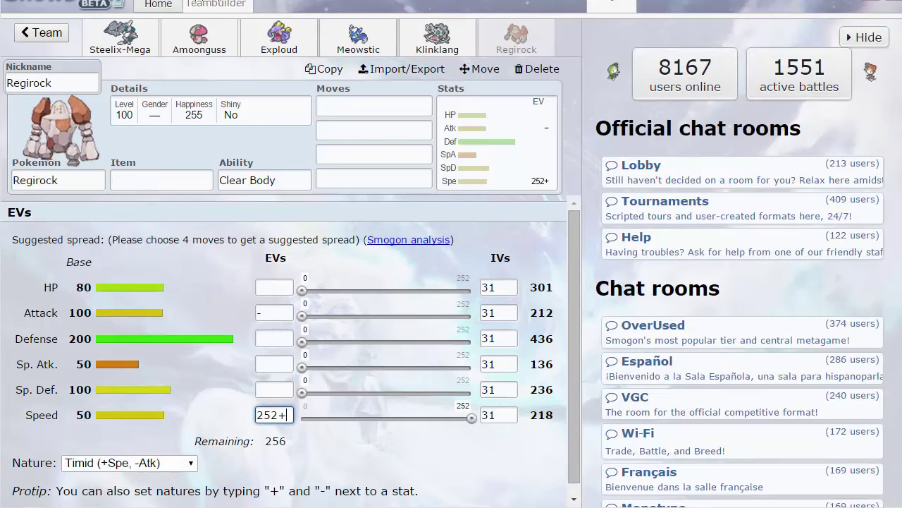
pyautogui.click(127, 462)
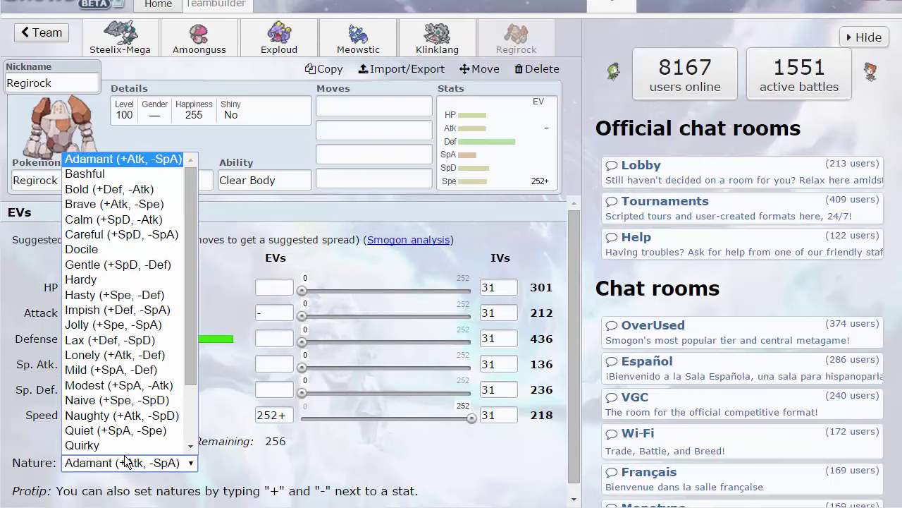
pyautogui.click(127, 461)
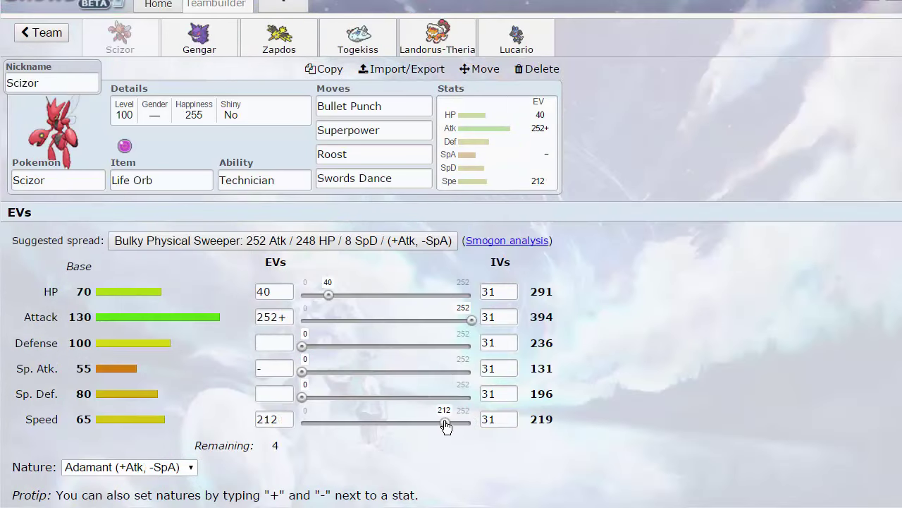
# Lower Scizor's Speed EVs to 136 and put the remaining EVs into HP.
pyautogui.moveTo(446, 422); pyautogui.dragTo(394, 423)
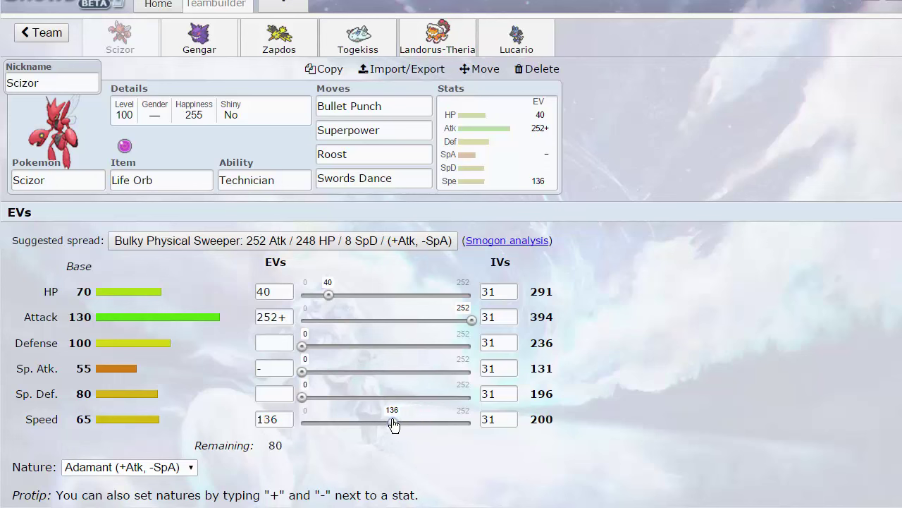
pyautogui.moveTo(329, 295); pyautogui.dragTo(534, 302)
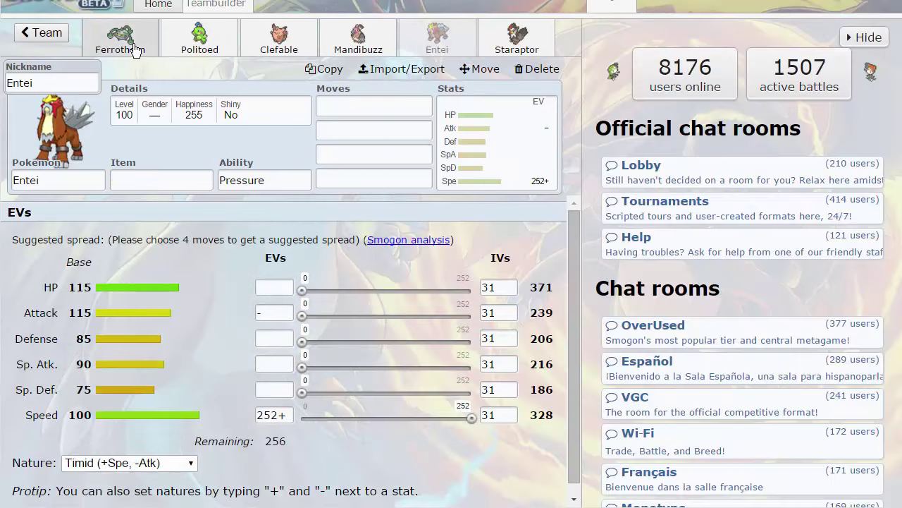
# Examine the Speed stats of the first team from Ferrothorn through Staraptor, returning to Mandibuzz's Speed EVs.
pyautogui.click(132, 46)
pyautogui.click(201, 35)
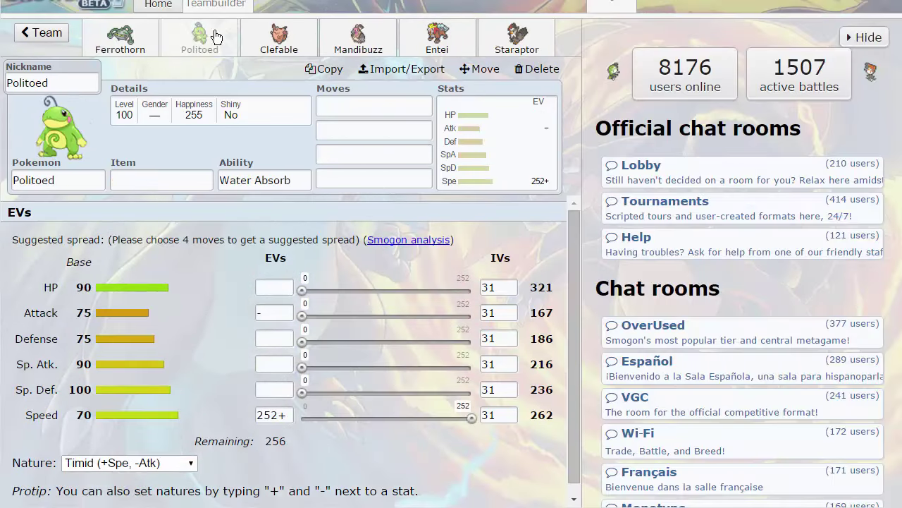
pyautogui.click(289, 42)
pyautogui.click(355, 43)
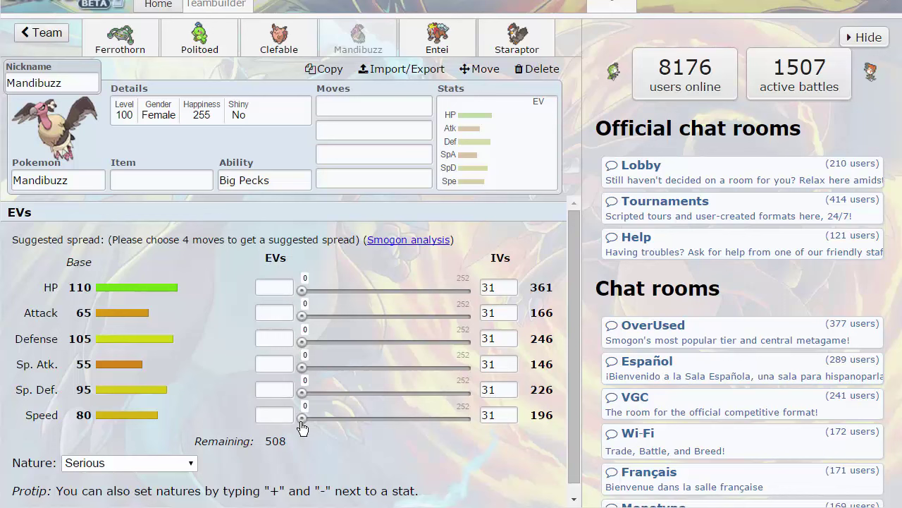
pyautogui.click(440, 40)
pyautogui.click(498, 40)
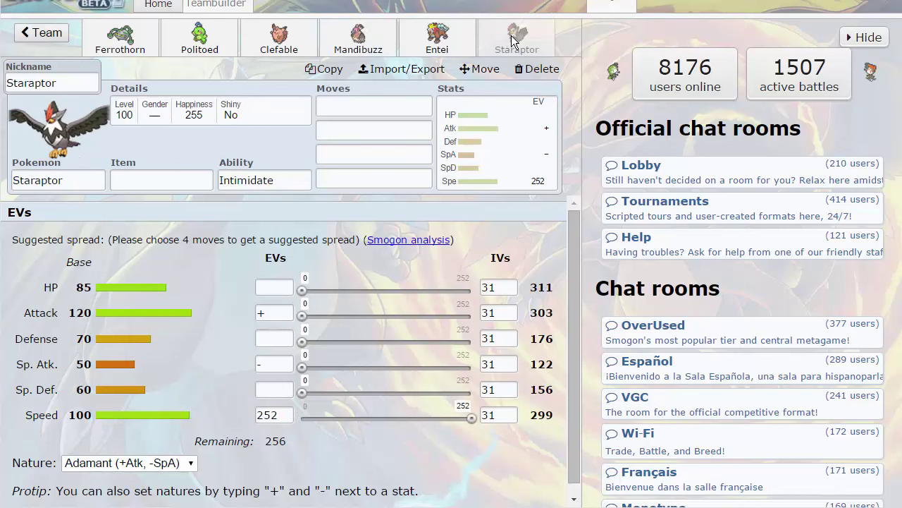
pyautogui.click(361, 41)
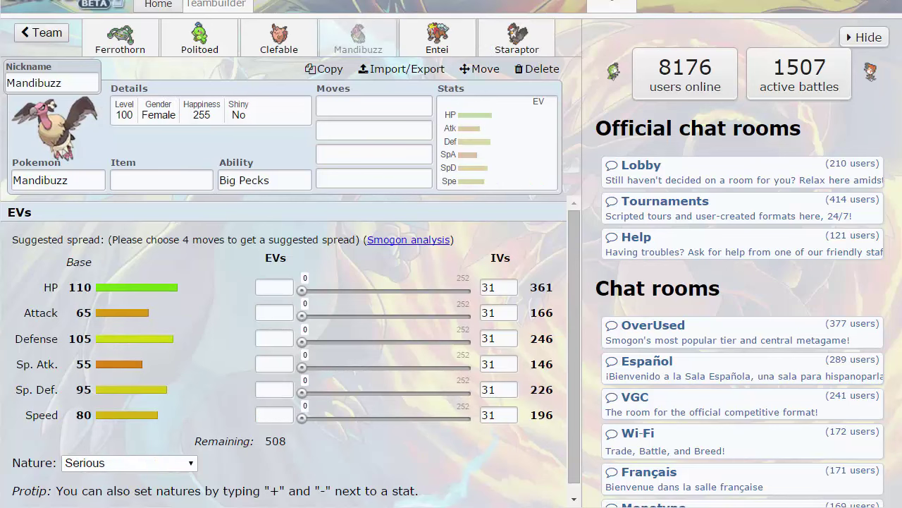
pyautogui.click(292, 415)
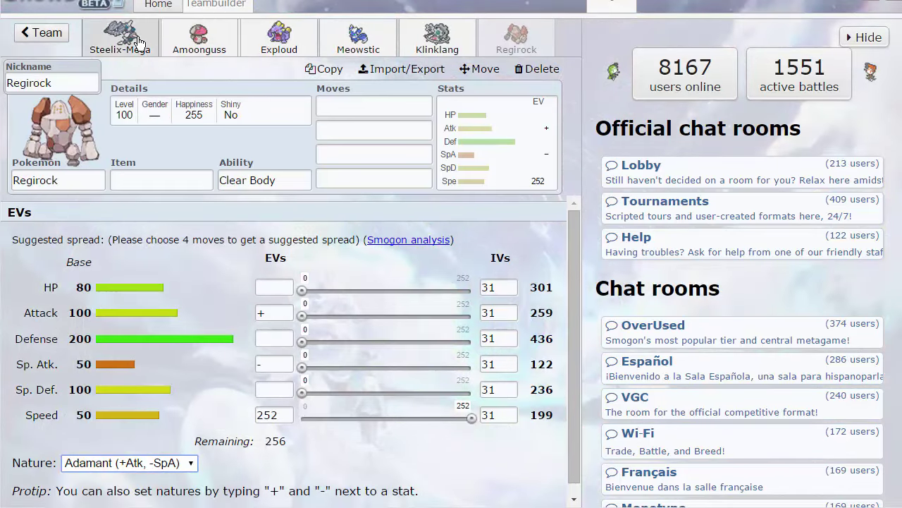
# Examine the Speed stats of Steelix-Mega, Exploud, Meowstic, Klinklang and Regirock, returning to Meowstic.
pyautogui.click(124, 34)
pyautogui.click(285, 38)
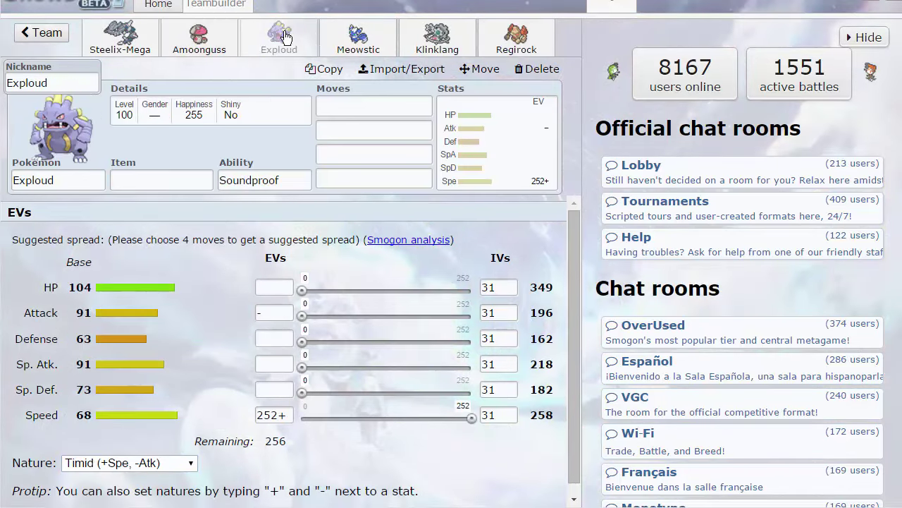
pyautogui.click(358, 35)
pyautogui.click(438, 36)
pyautogui.click(510, 35)
pyautogui.click(358, 35)
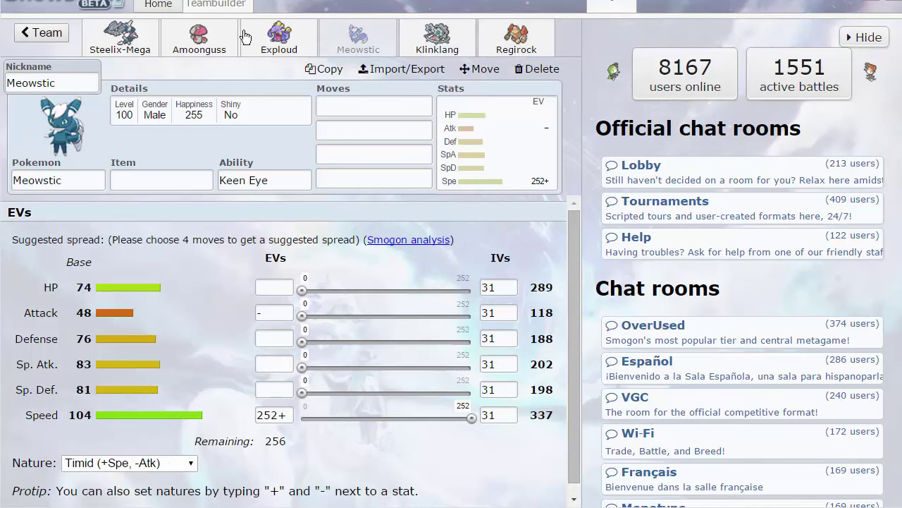
# Compare the Speed stats of Entei and Staraptor in the team led by Ferrothorn.
pyautogui.click(200, 35)
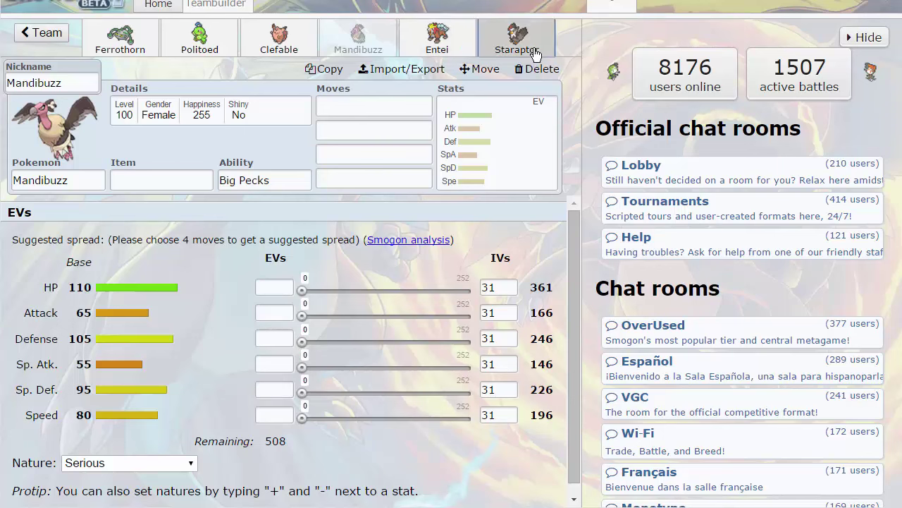
pyautogui.click(518, 35)
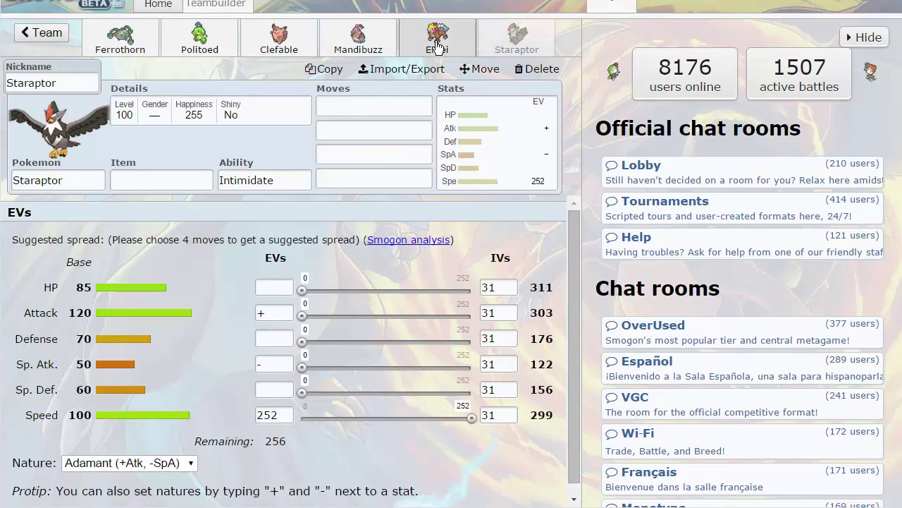
pyautogui.click(437, 45)
pyautogui.click(499, 44)
pyautogui.click(439, 35)
pyautogui.click(502, 44)
pyautogui.click(455, 44)
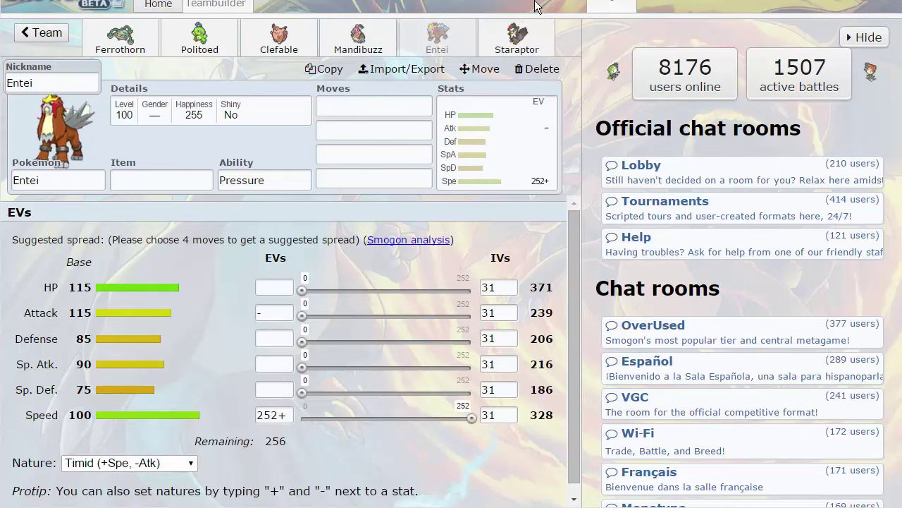
pyautogui.click(506, 45)
pyautogui.click(425, 45)
pyautogui.click(513, 36)
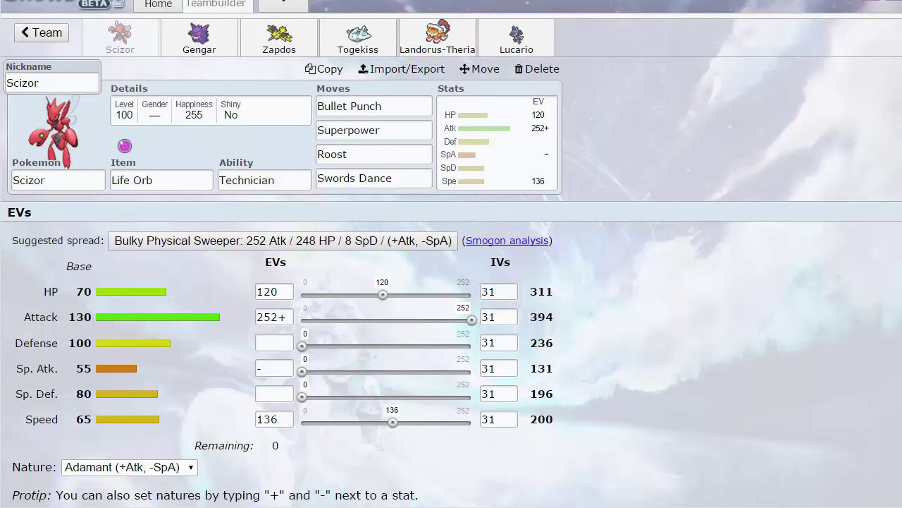
# Compare Gengar's Speed with Meowstic's, and review Gengar's species options, four moves and held item.
pyautogui.click(200, 43)
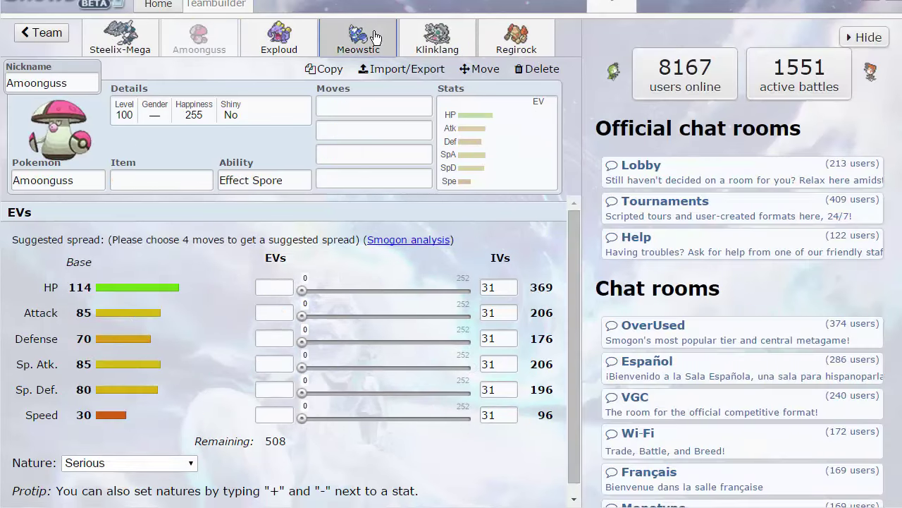
pyautogui.click(356, 39)
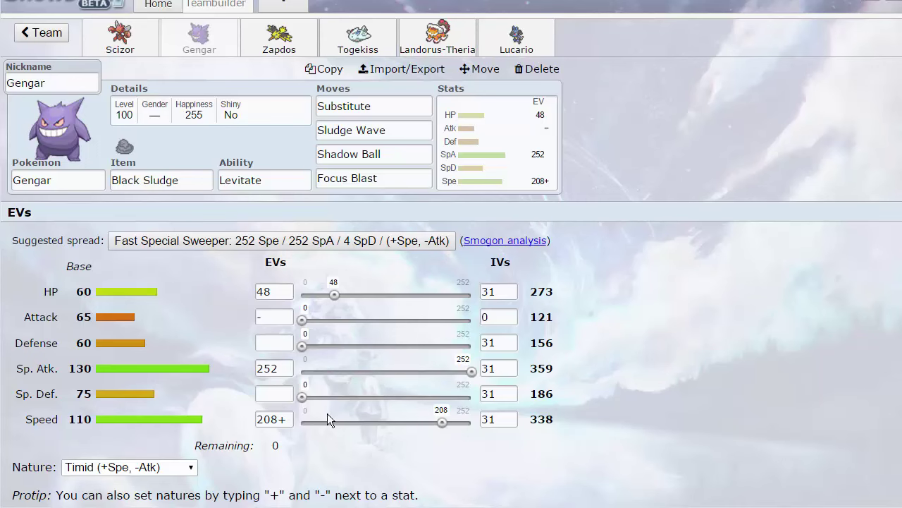
pyautogui.click(68, 178)
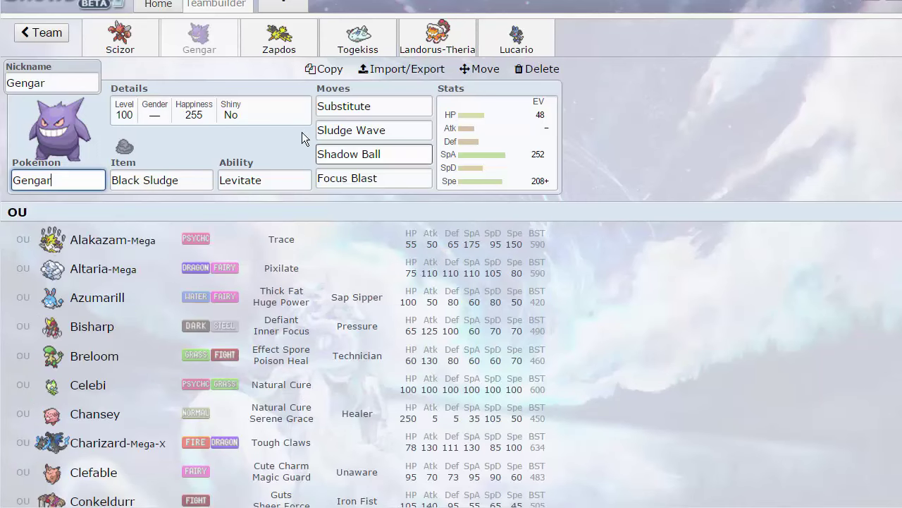
pyautogui.click(344, 106)
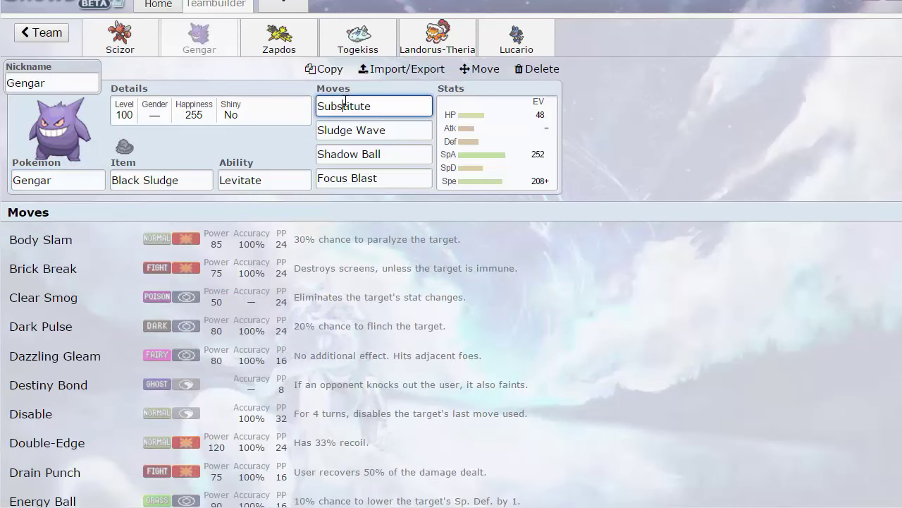
pyautogui.click(374, 129)
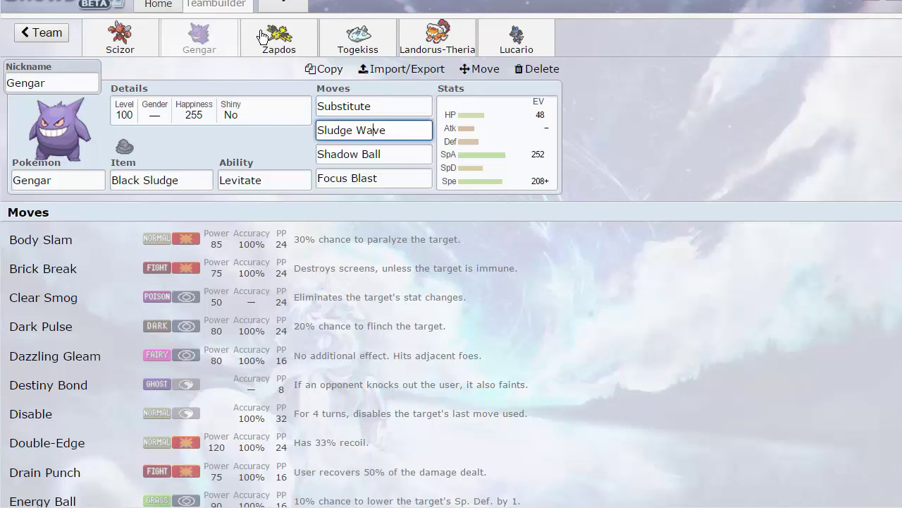
pyautogui.click(409, 156)
pyautogui.click(402, 181)
pyautogui.click(395, 156)
pyautogui.click(161, 181)
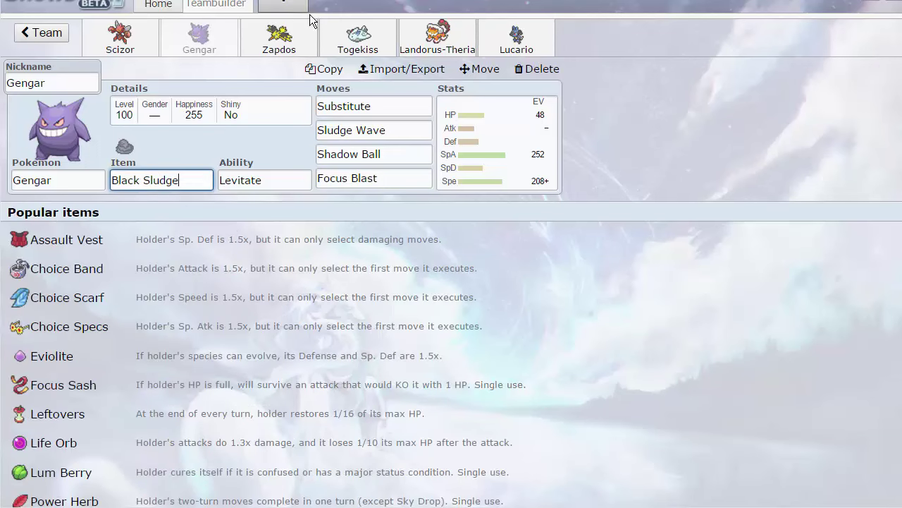
# Check Scizor and Lucario, and return to Gengar's Black Sludge, Substitute and Sludge Wave.
pyautogui.click(120, 35)
pyautogui.click(489, 32)
pyautogui.click(204, 42)
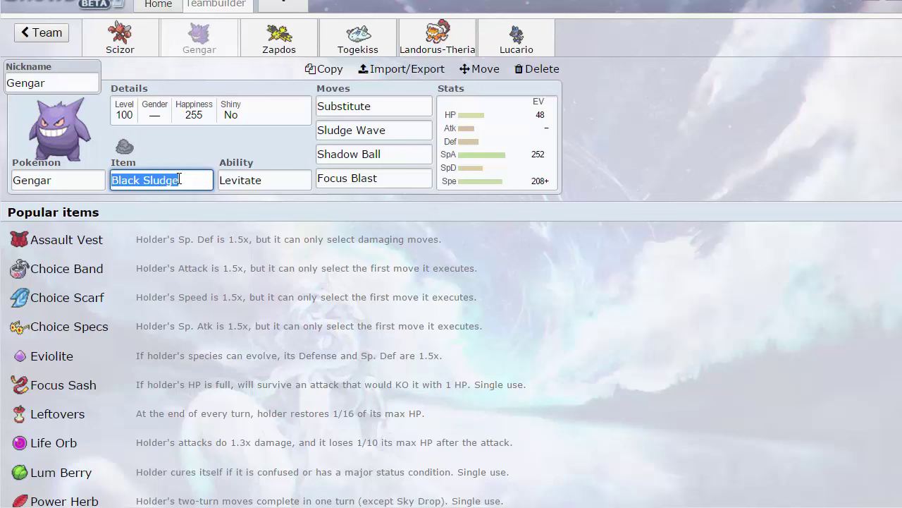
pyautogui.click(332, 106)
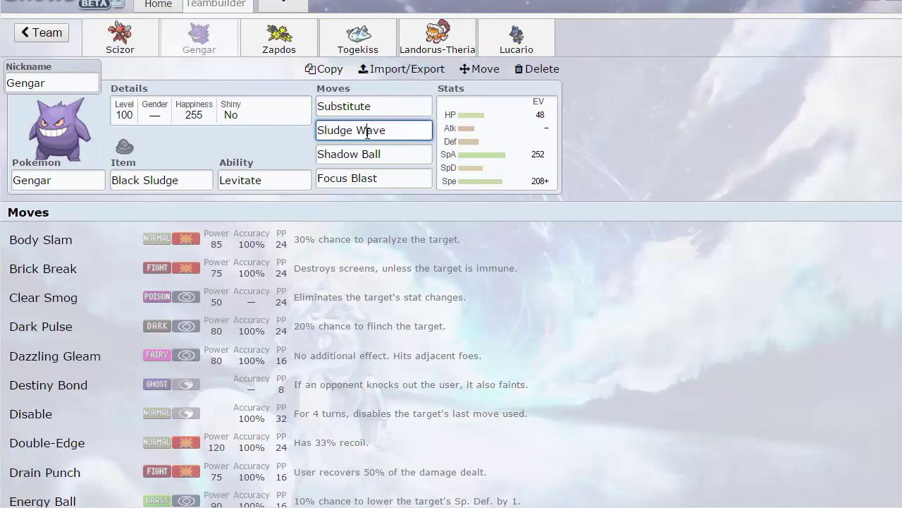
pyautogui.click(367, 198)
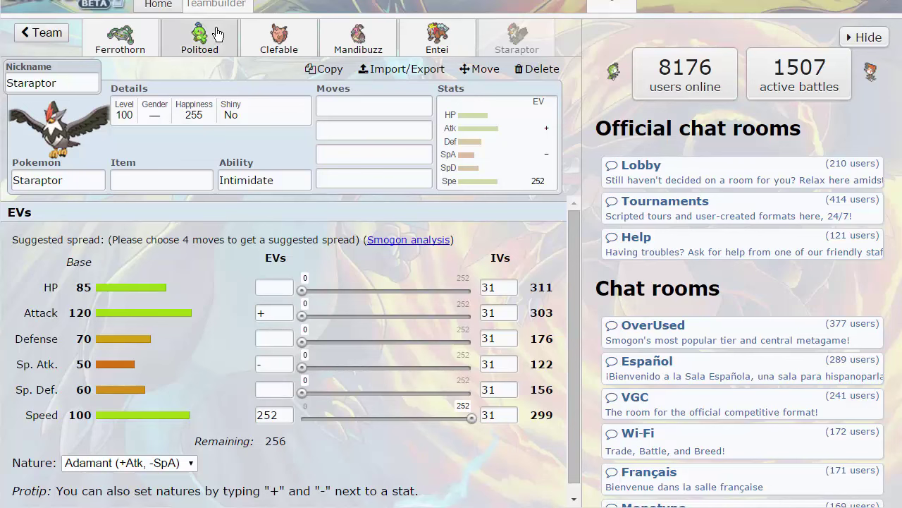
# Examine the base stats and Speed of Politoed and Ferrothorn, returning to Politoed.
pyautogui.click(215, 34)
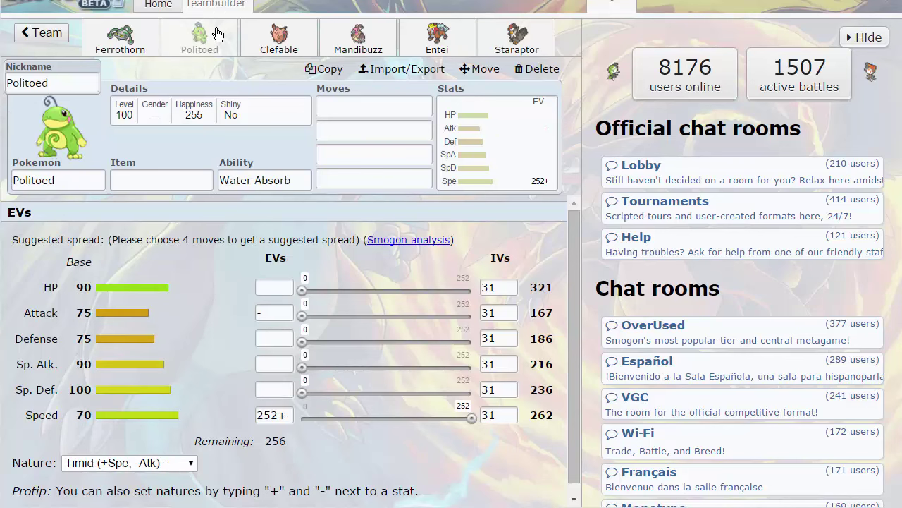
pyautogui.click(128, 42)
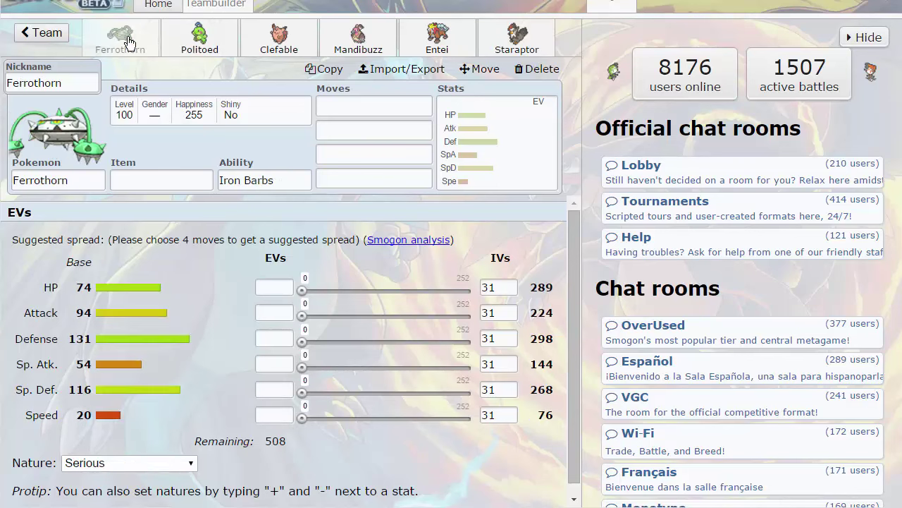
pyautogui.click(198, 43)
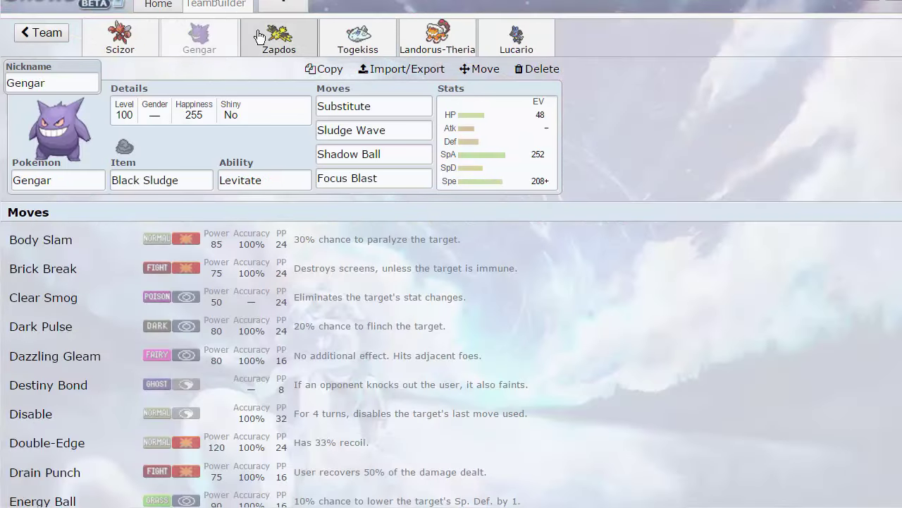
# Review the move sets and EV spreads of Zapdos, Togekiss and Lucario, returning to Gengar.
pyautogui.click(260, 37)
pyautogui.click(361, 41)
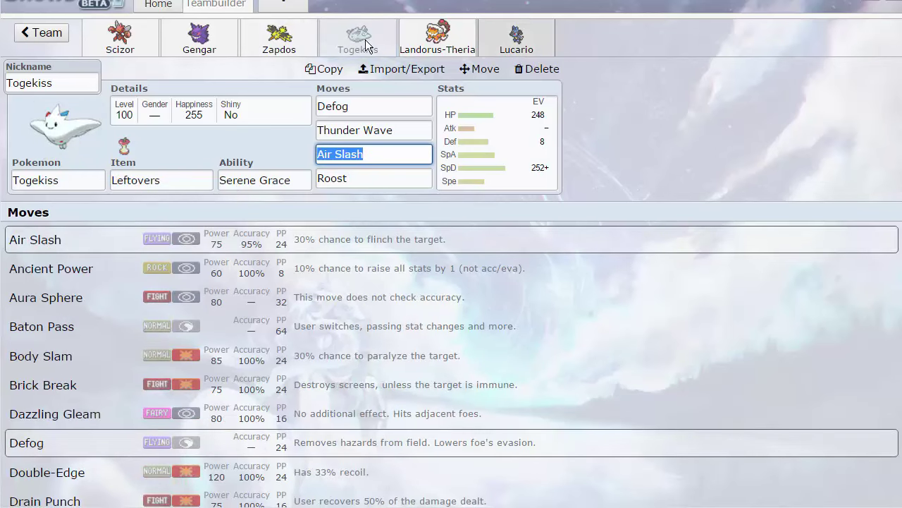
pyautogui.click(286, 42)
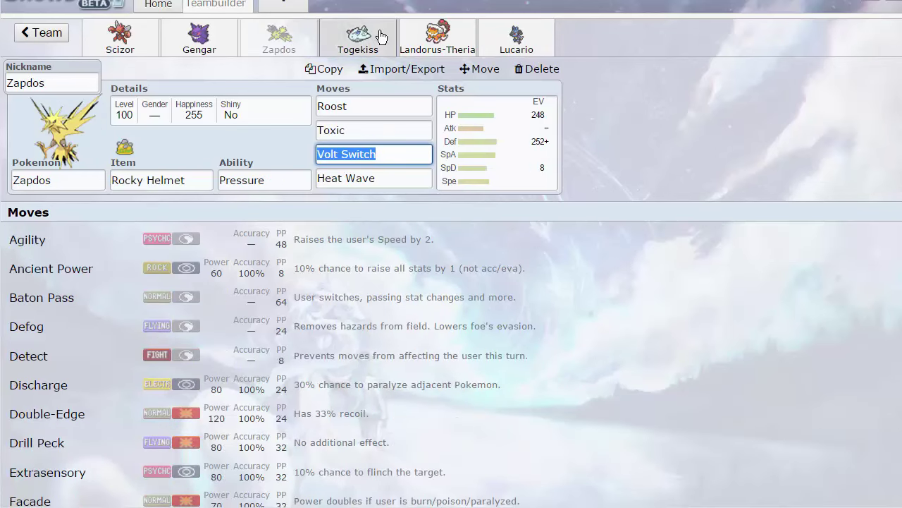
pyautogui.click(506, 38)
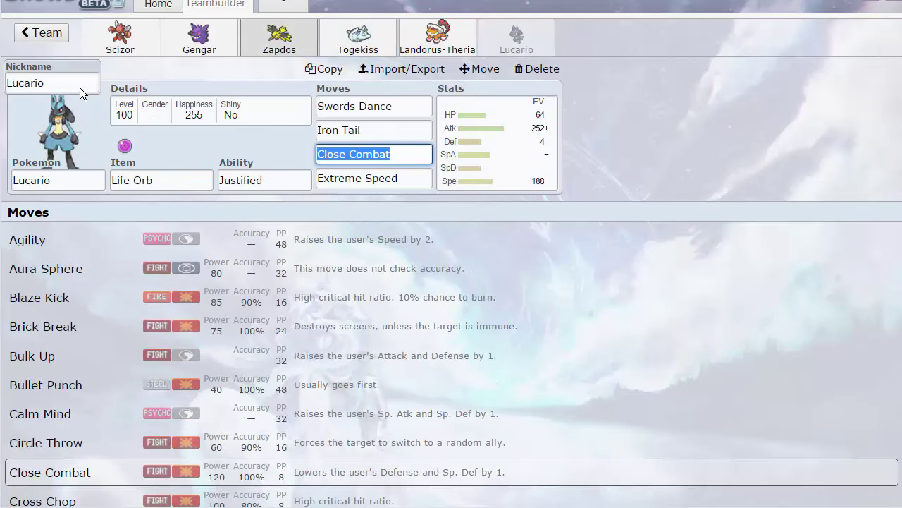
pyautogui.click(199, 41)
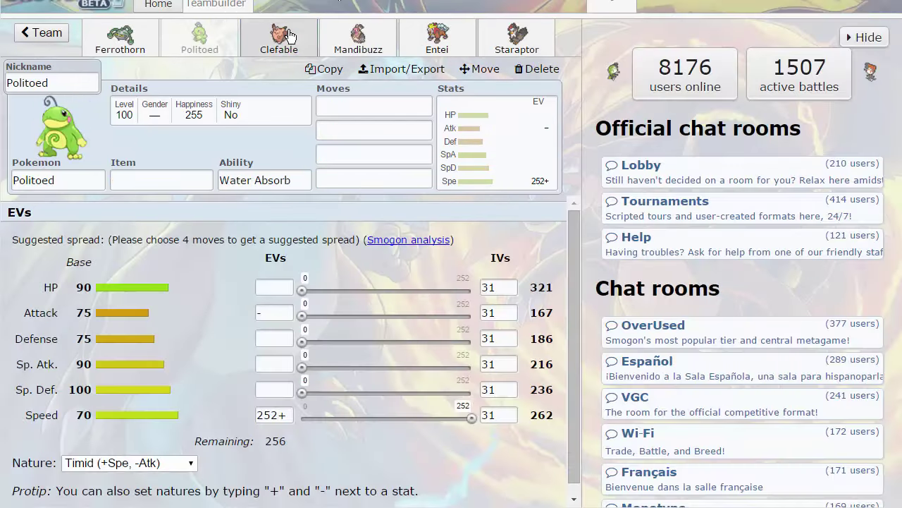
# Examine the stats of Clefable, Mandibuzz, Entei and Staraptor, and look through Entei's available moves.
pyautogui.click(291, 36)
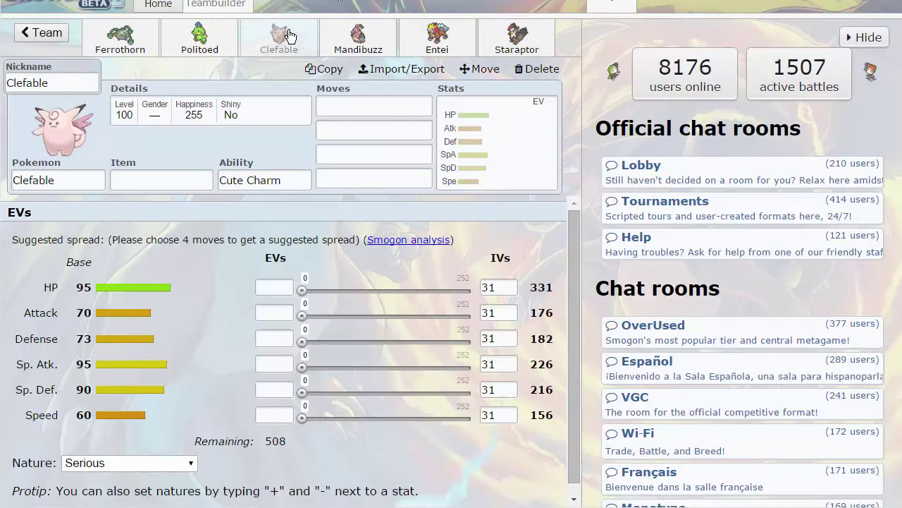
pyautogui.click(368, 35)
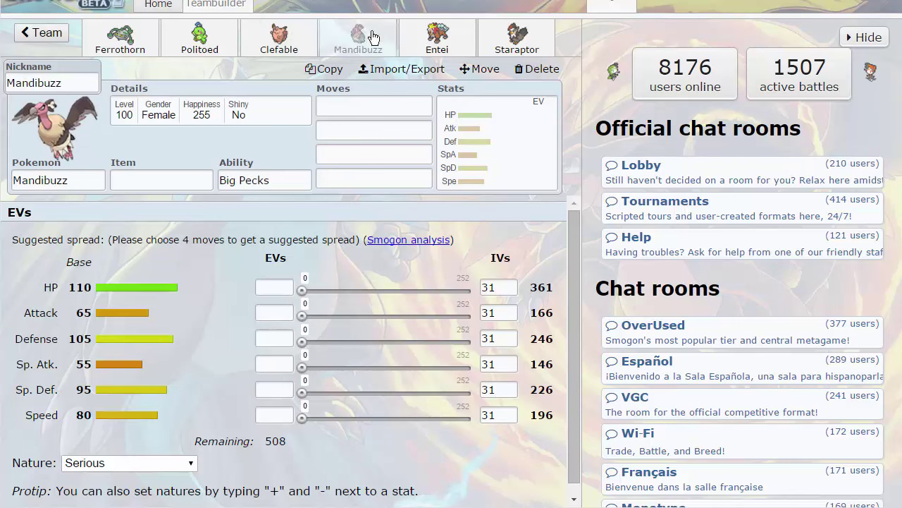
pyautogui.click(430, 39)
pyautogui.click(515, 36)
pyautogui.click(451, 36)
pyautogui.click(499, 39)
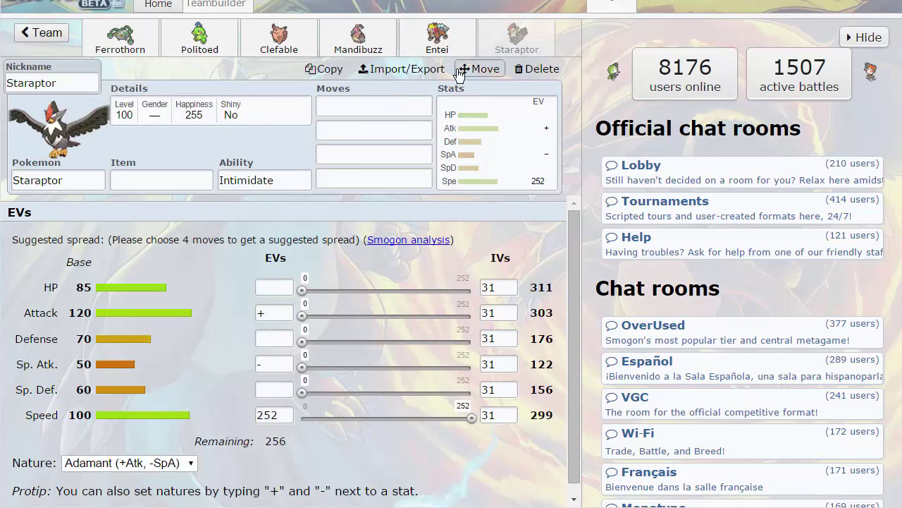
pyautogui.click(438, 47)
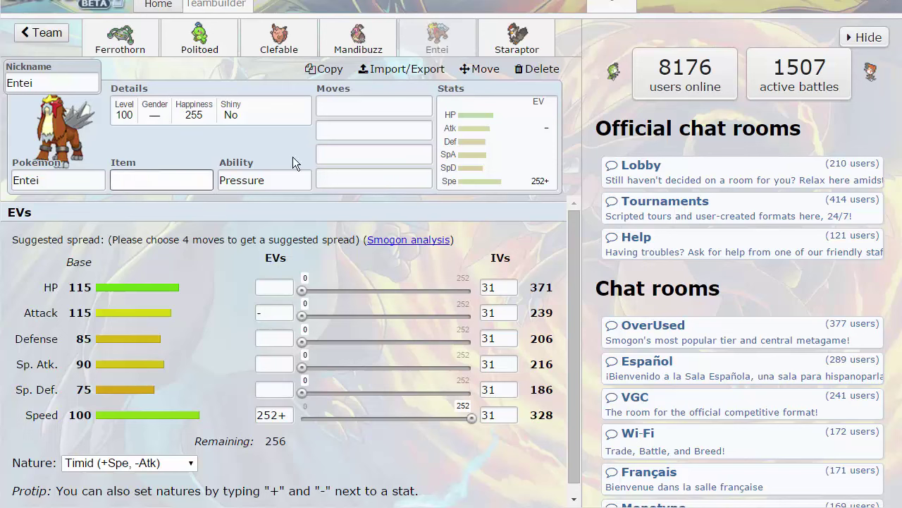
pyautogui.click(386, 107)
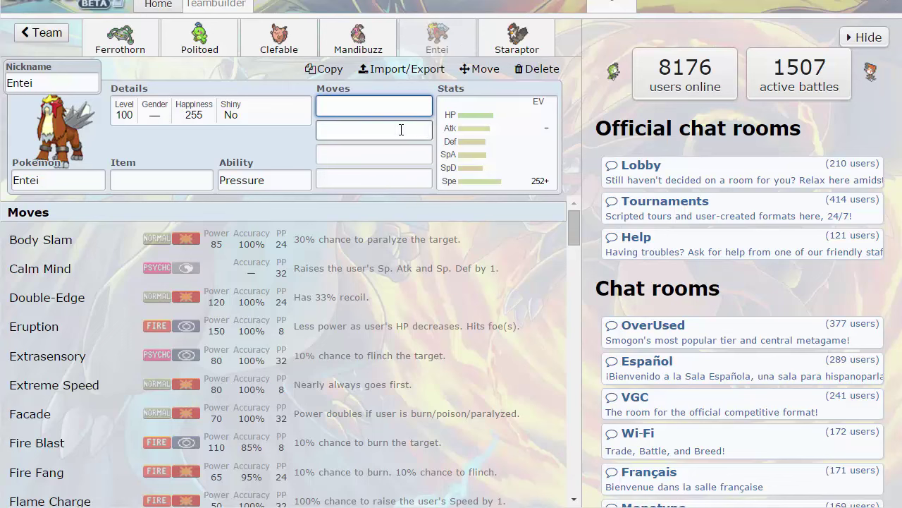
pyautogui.click(529, 37)
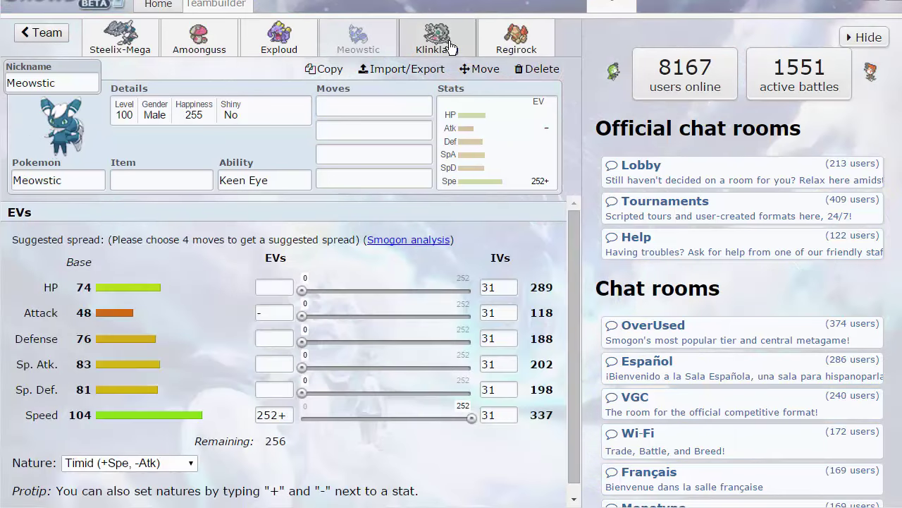
# Examine the stats of Klinklang, Steelix-Mega, Amoonguss and Exploud, and move on to Meowstic.
pyautogui.click(438, 39)
pyautogui.click(141, 37)
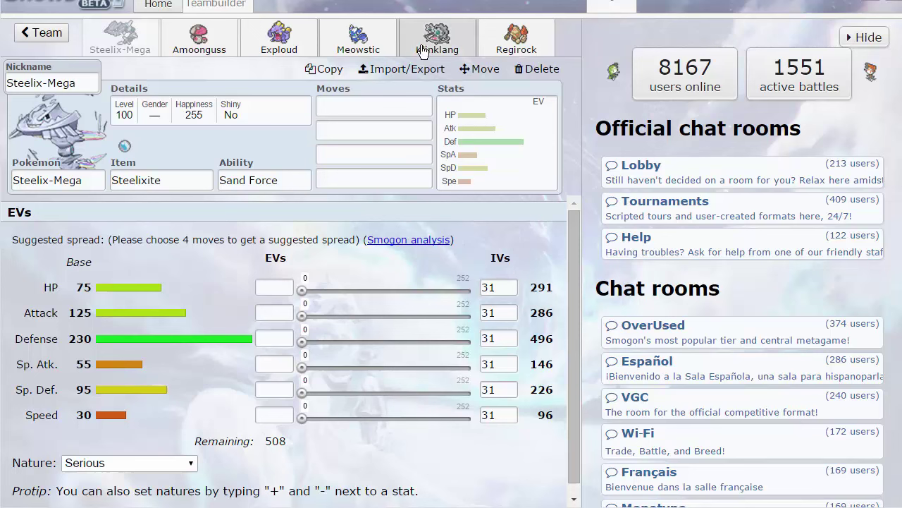
pyautogui.click(434, 39)
pyautogui.click(117, 39)
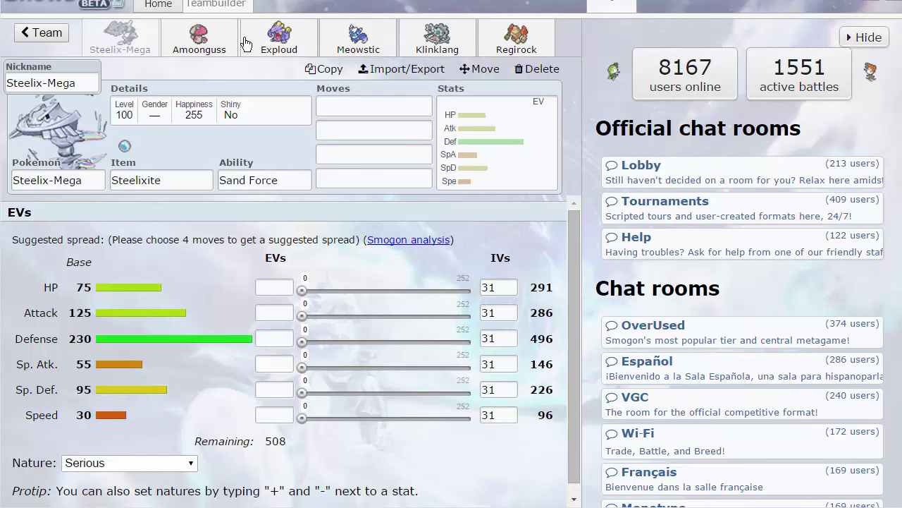
pyautogui.click(200, 34)
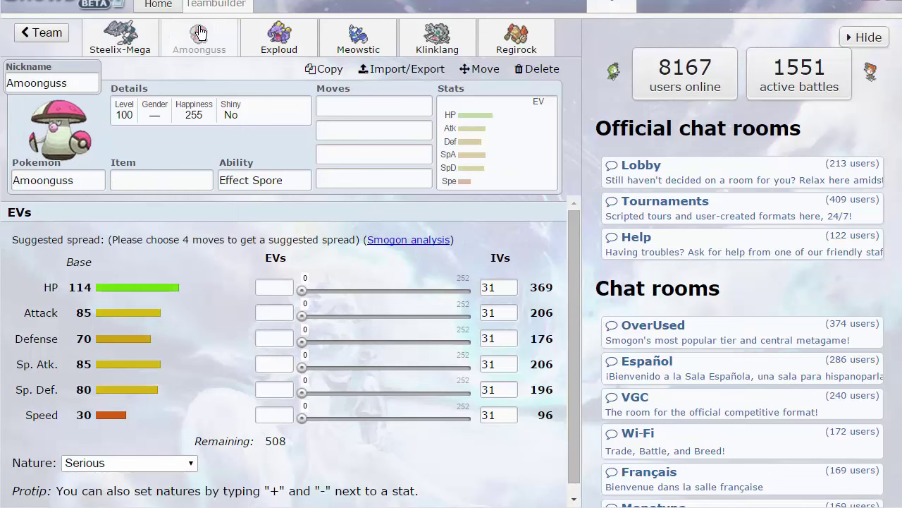
pyautogui.click(292, 55)
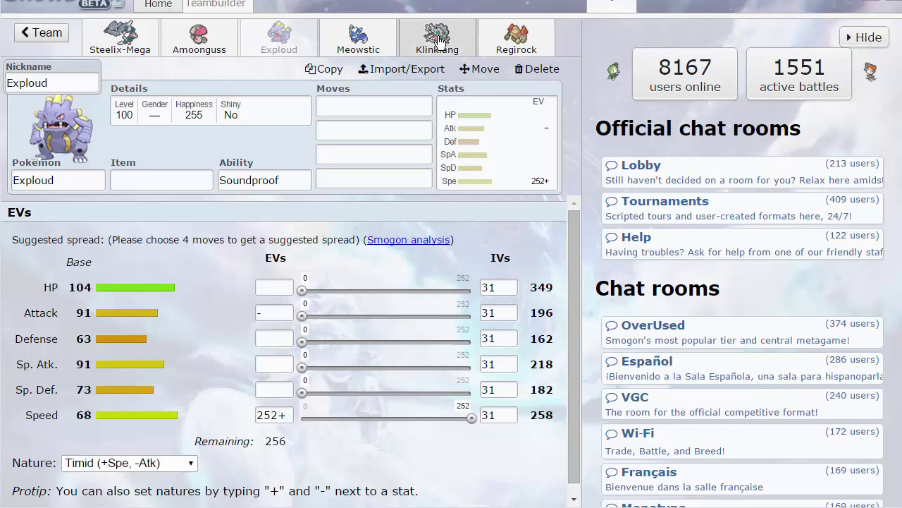
pyautogui.click(322, 45)
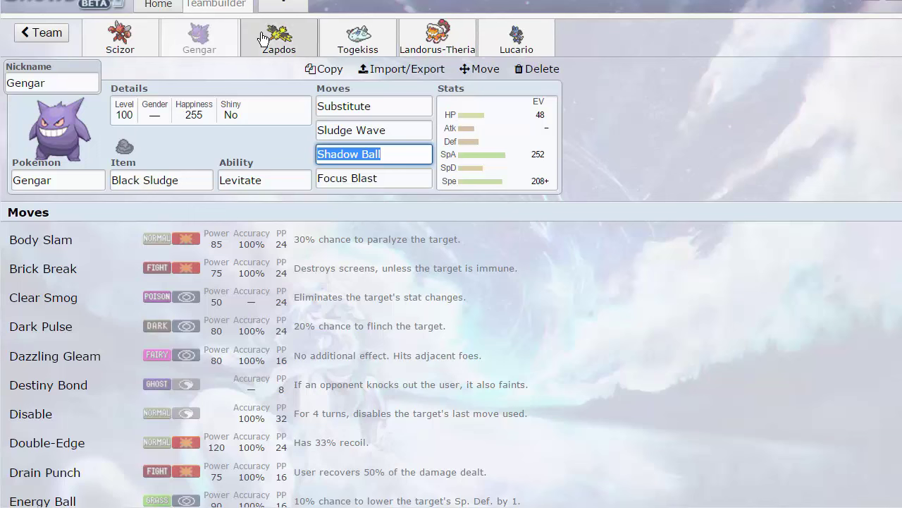
# Review Zapdos's moves, and view the available moves of Mandibuzz and Politoed in the Ferrothorn team.
pyautogui.click(264, 36)
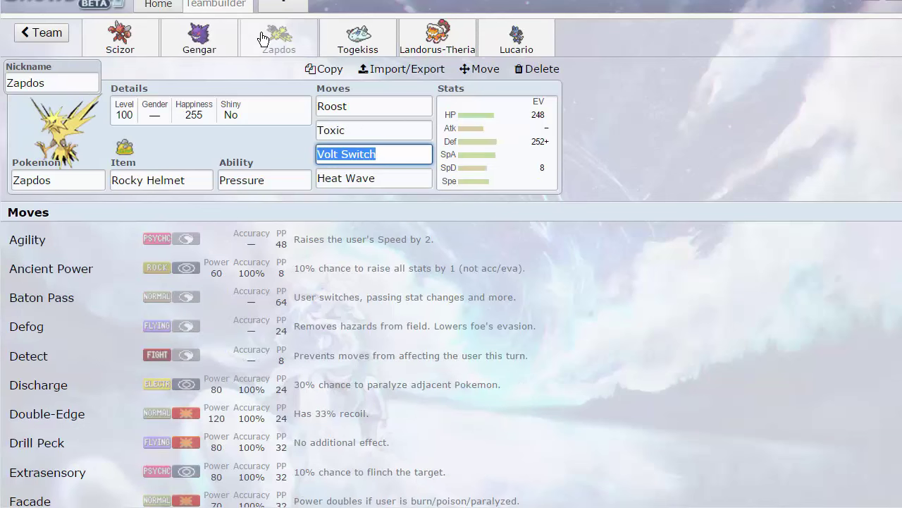
pyautogui.click(359, 129)
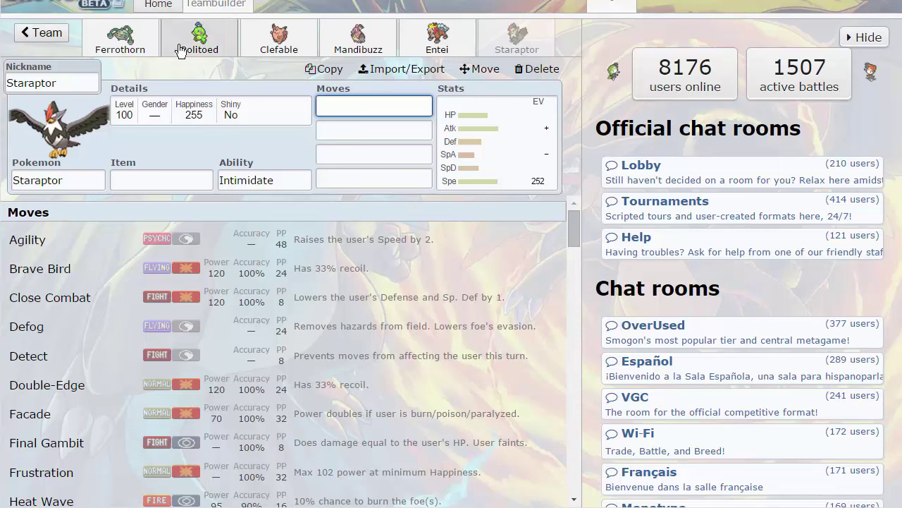
pyautogui.click(358, 39)
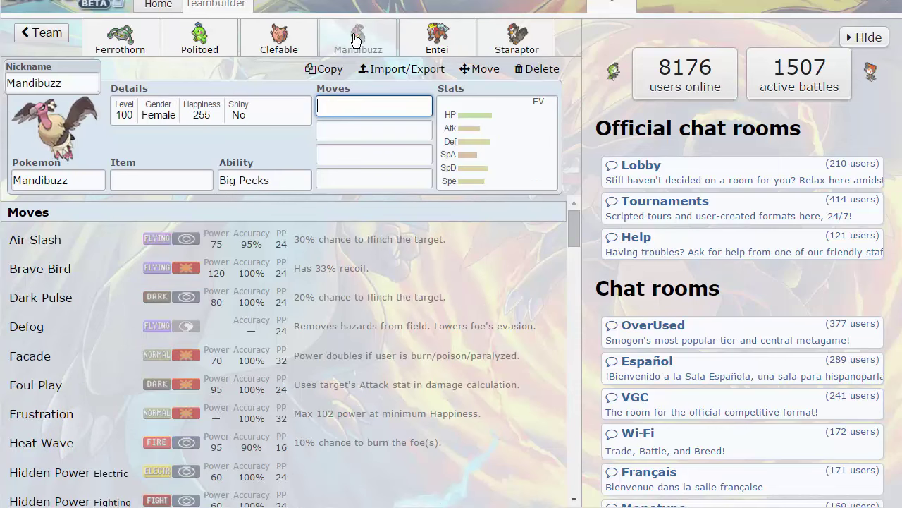
pyautogui.click(213, 53)
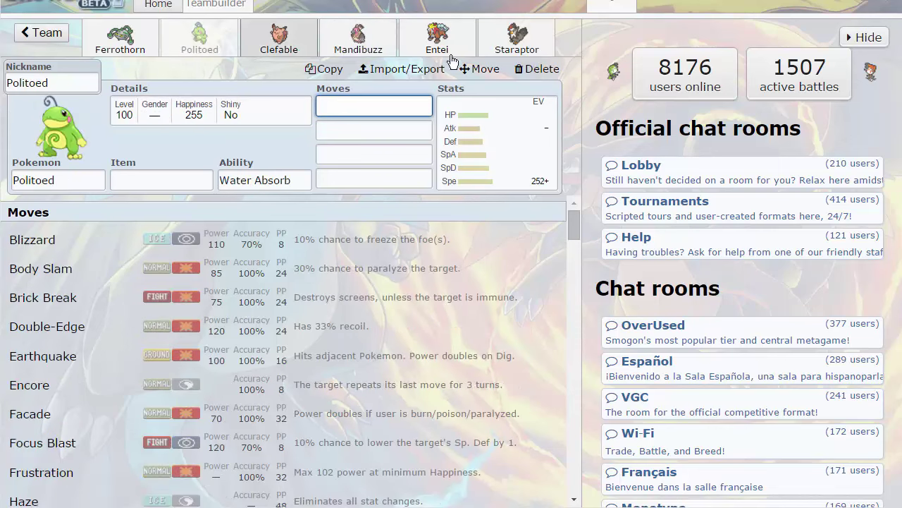
# View the available moves of Staraptor and Entei, and examine the stats of Exploud, Meowstic, Regirock and Amoonguss.
pyautogui.click(513, 46)
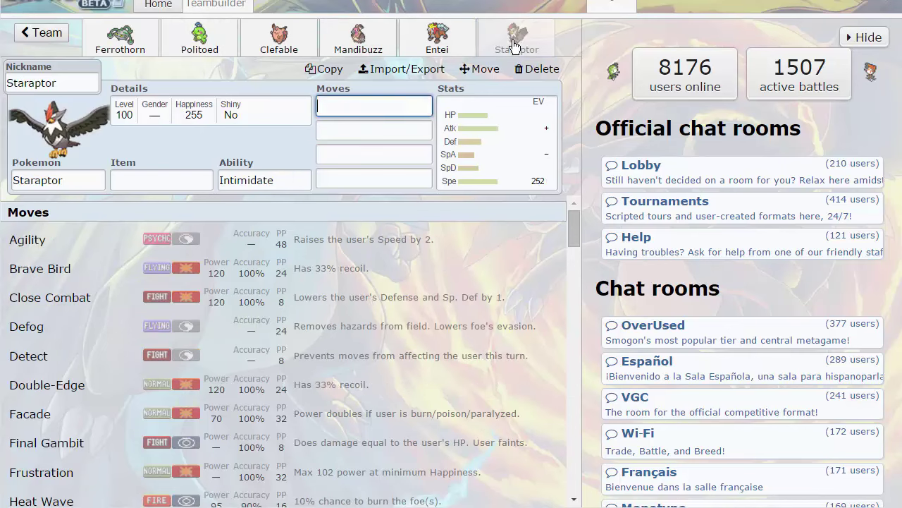
pyautogui.click(451, 37)
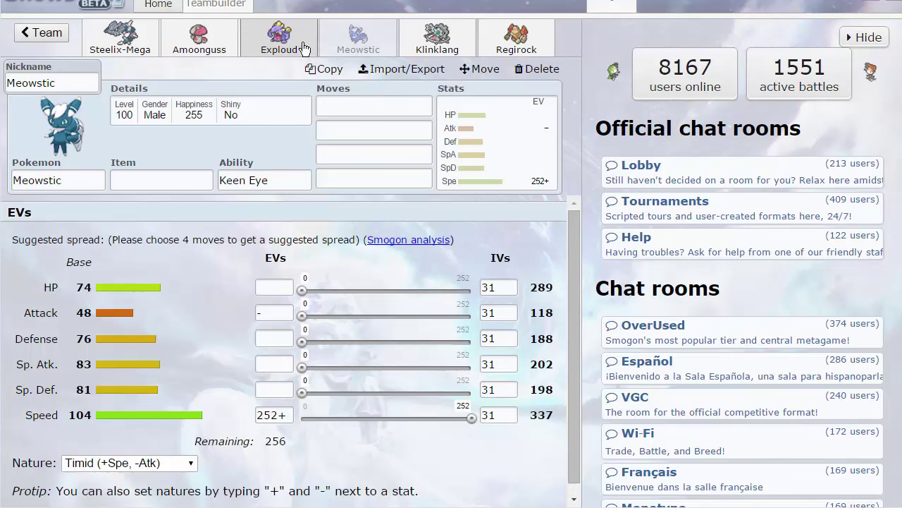
pyautogui.click(310, 38)
pyautogui.click(354, 30)
pyautogui.click(514, 52)
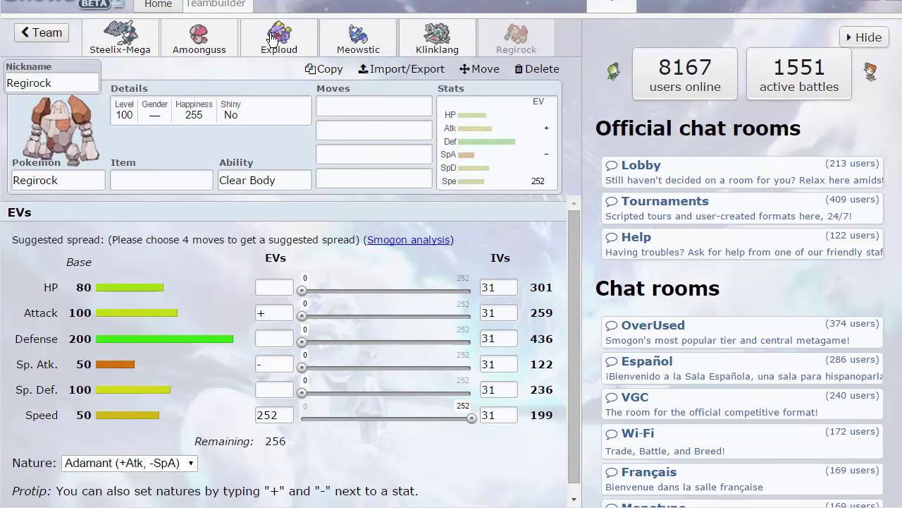
pyautogui.click(218, 44)
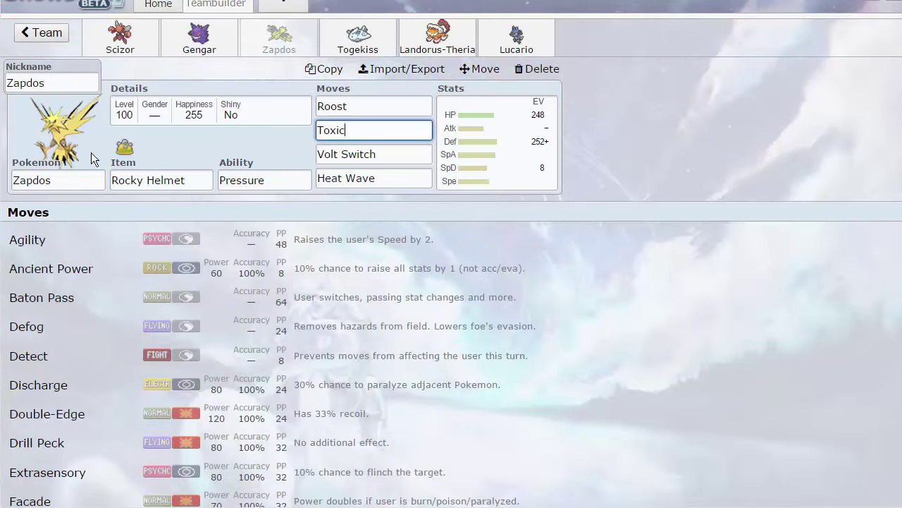
# Review Zapdos's item, ability and Heat Wave move, with a brief look at Togekiss's ability.
pyautogui.click(139, 177)
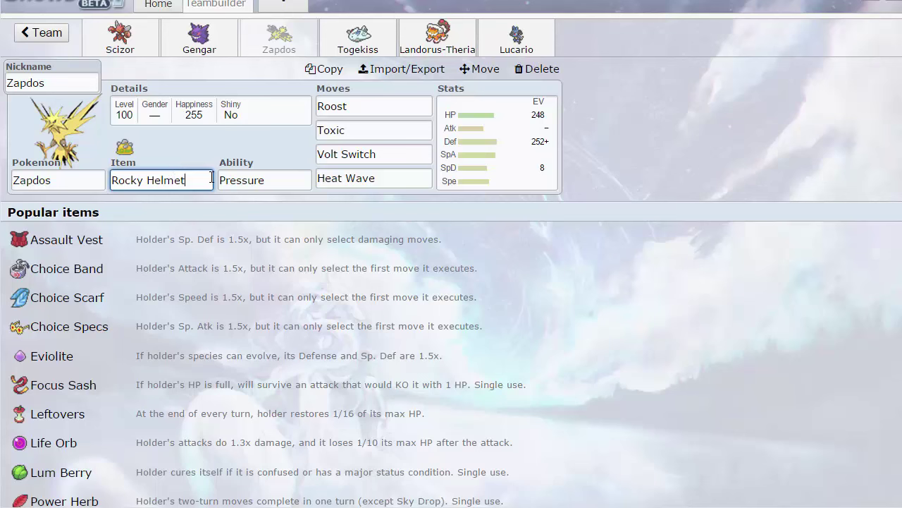
pyautogui.click(266, 180)
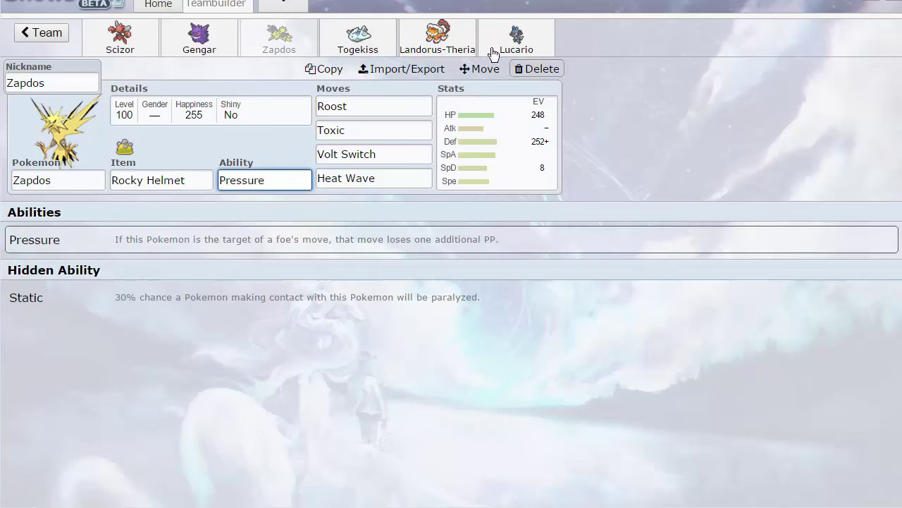
pyautogui.click(370, 42)
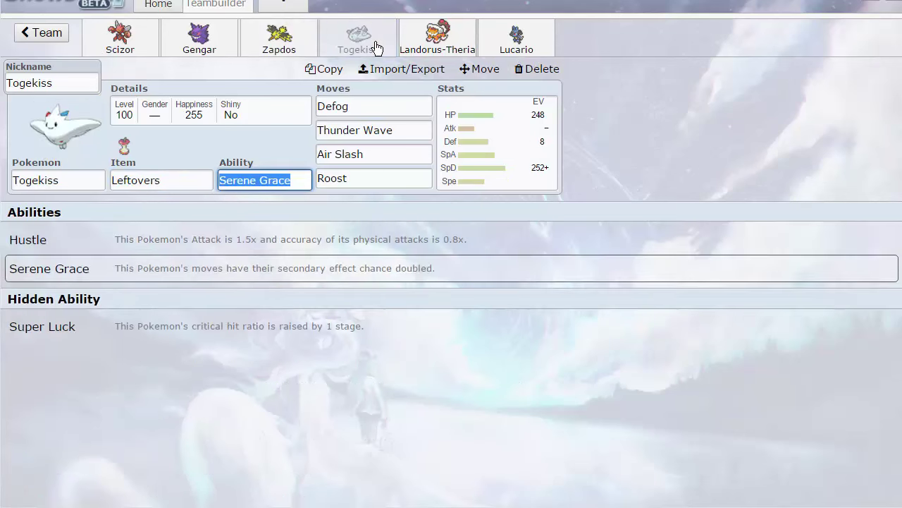
pyautogui.click(293, 46)
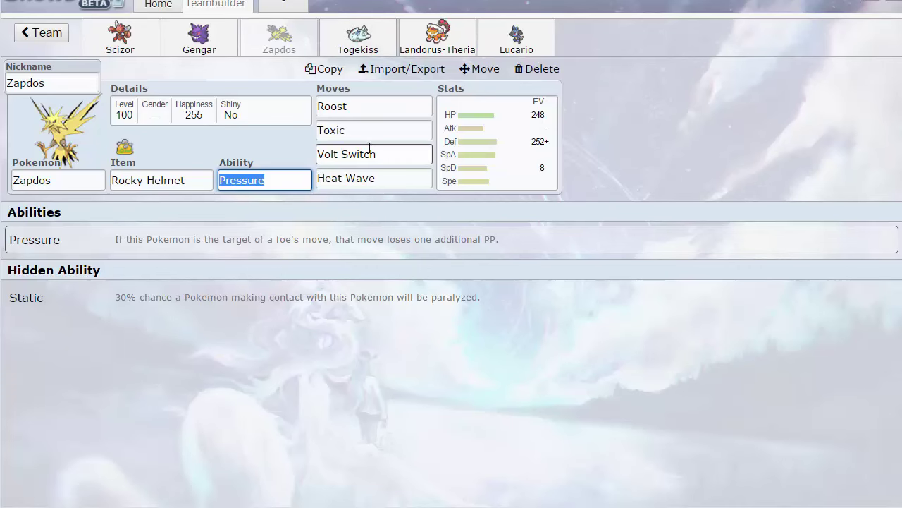
pyautogui.click(381, 176)
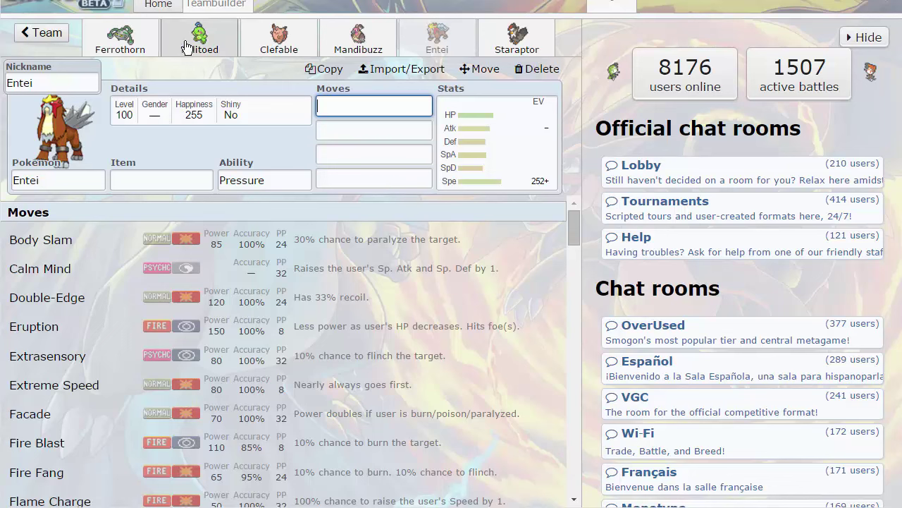
# Revisit Politoed, Entei and Staraptor in the Ferrothorn team, and look over the base-stat spreadsheet containing the Kyoto Staraptors roster.
pyautogui.click(192, 52)
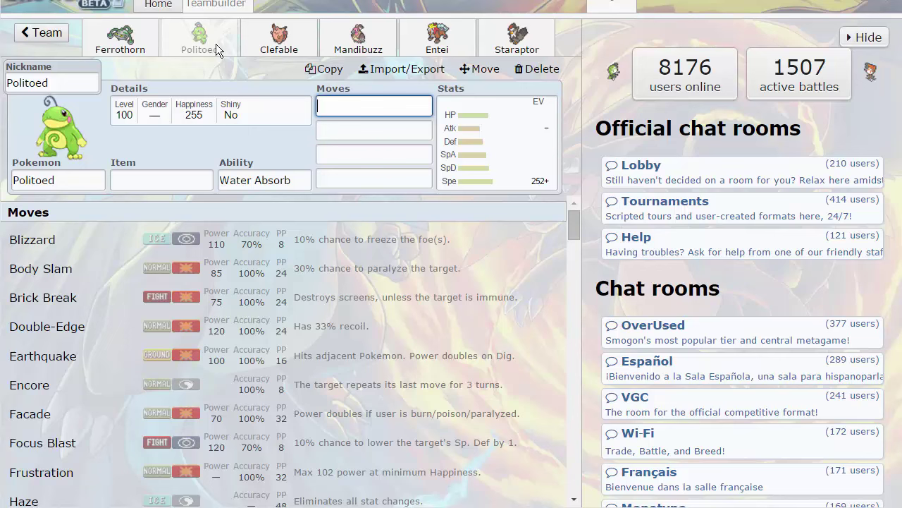
pyautogui.click(437, 42)
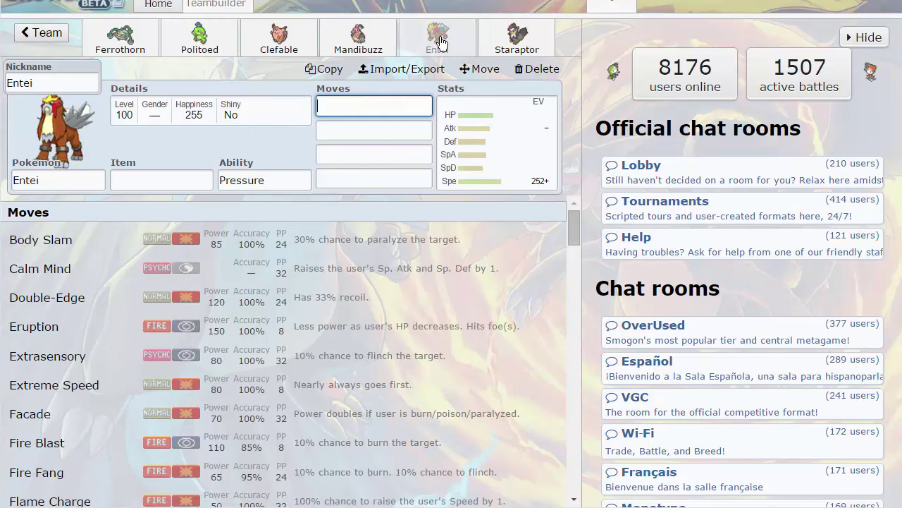
pyautogui.click(495, 44)
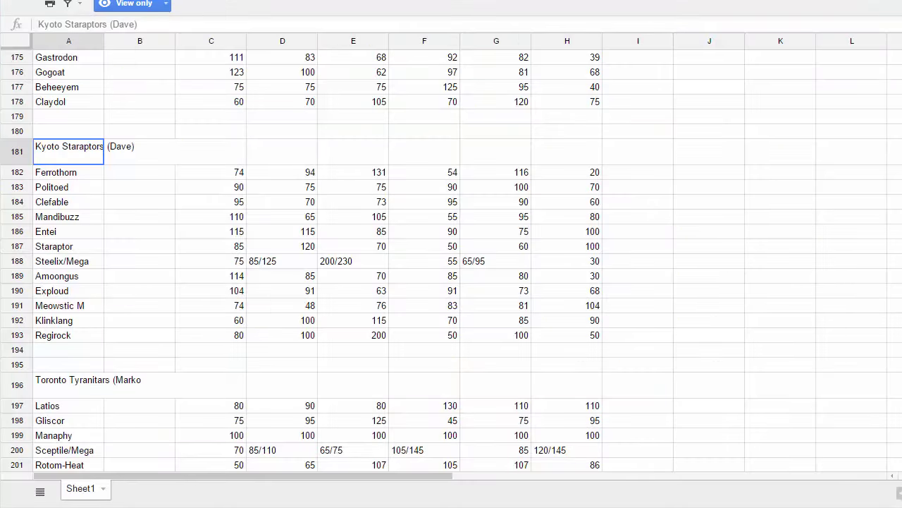
pyautogui.scroll(20, 870, 88)
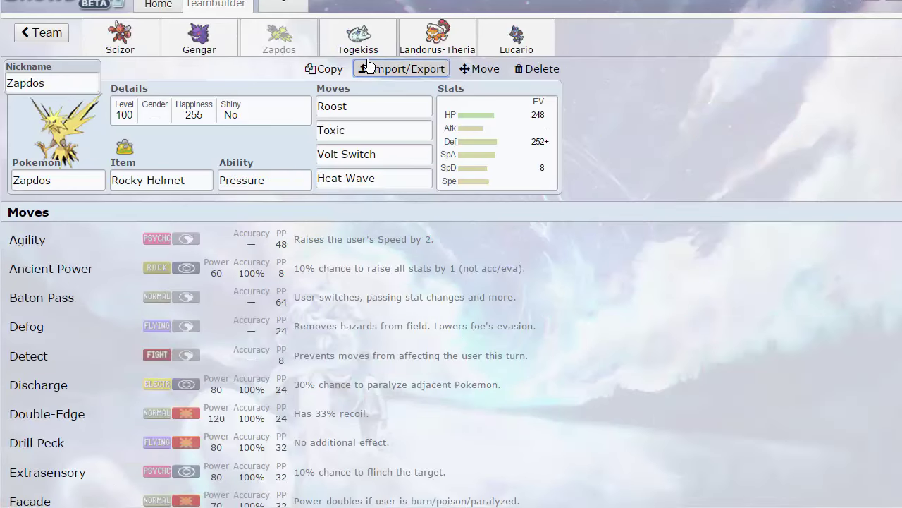
# Review Togekiss's Thunder Wave, Air Slash and Defog moves in the own team, and glance at Landorus-Therian's set.
pyautogui.click(368, 65)
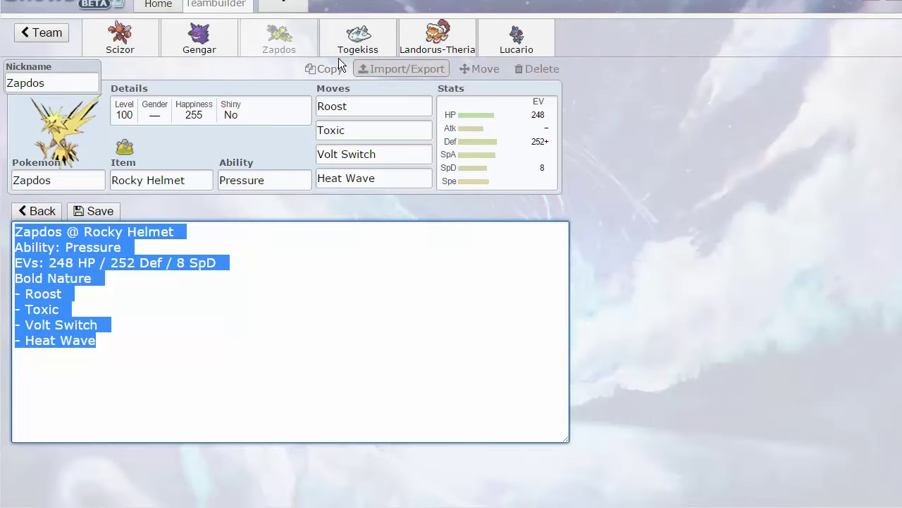
pyautogui.click(332, 44)
pyautogui.click(360, 138)
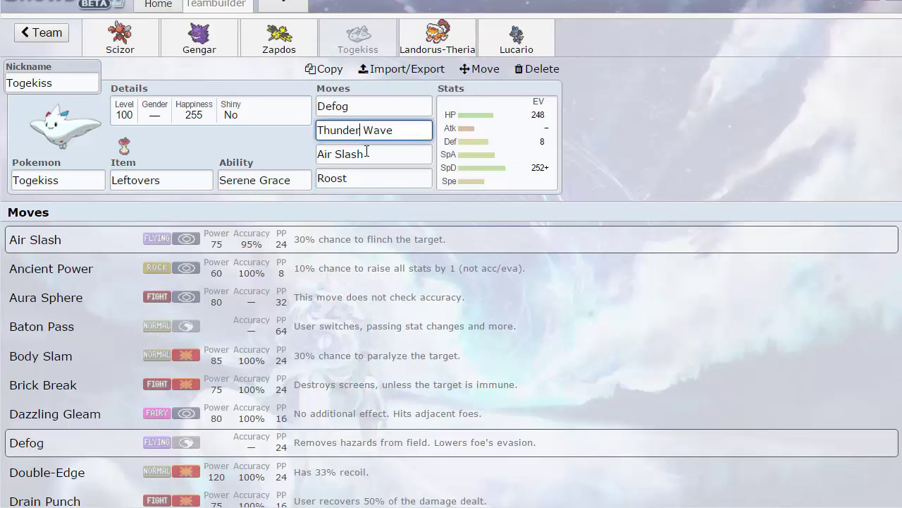
pyautogui.click(367, 153)
pyautogui.click(381, 102)
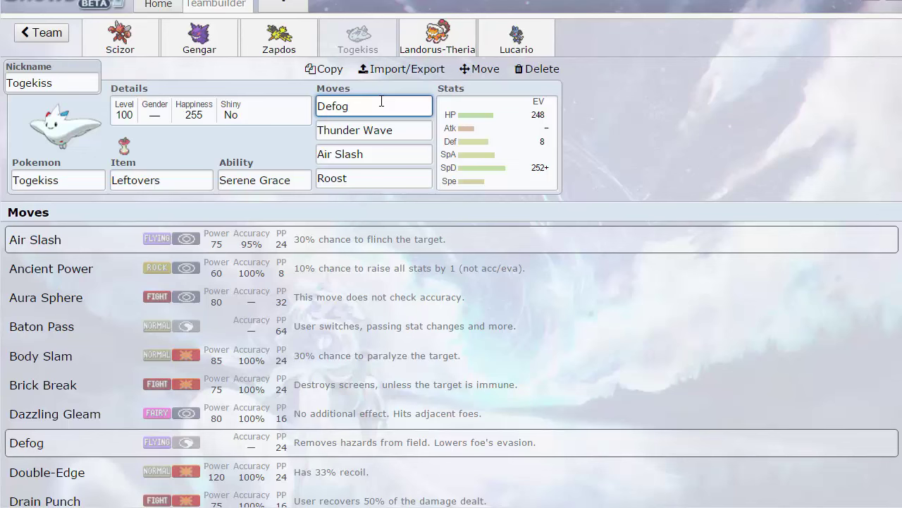
pyautogui.click(427, 47)
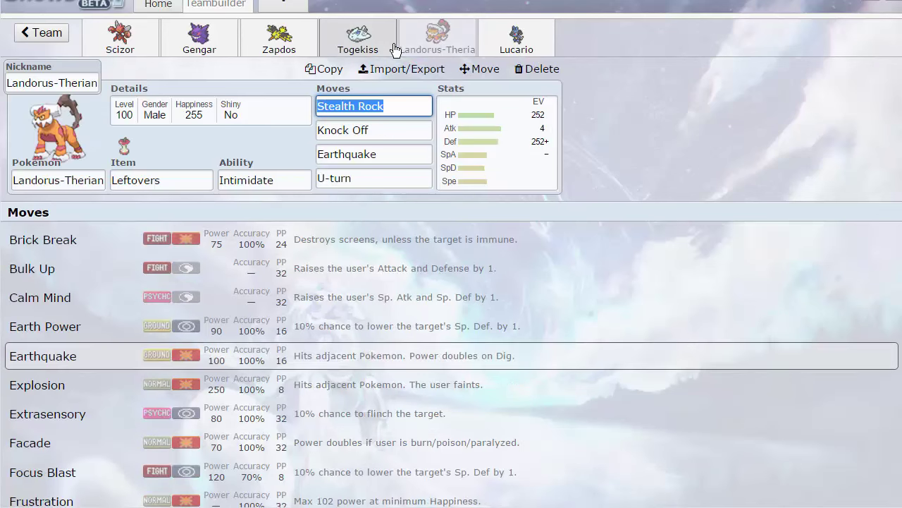
pyautogui.click(381, 48)
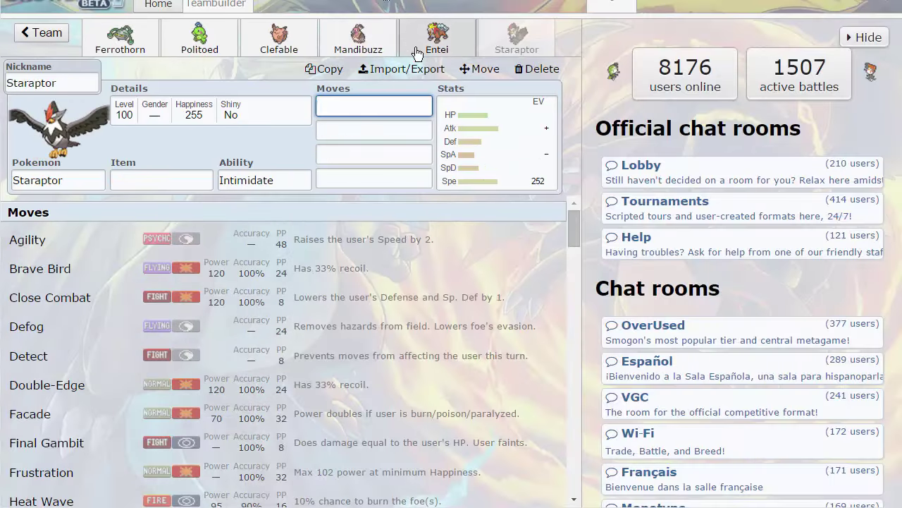
# Compare the opposing Entei, Staraptor, Mandibuzz, Clefable and Politoed against Togekiss's Thunder Wave, and switch from Amoonguss to Exploud.
pyautogui.click(418, 54)
pyautogui.click(497, 53)
pyautogui.click(367, 32)
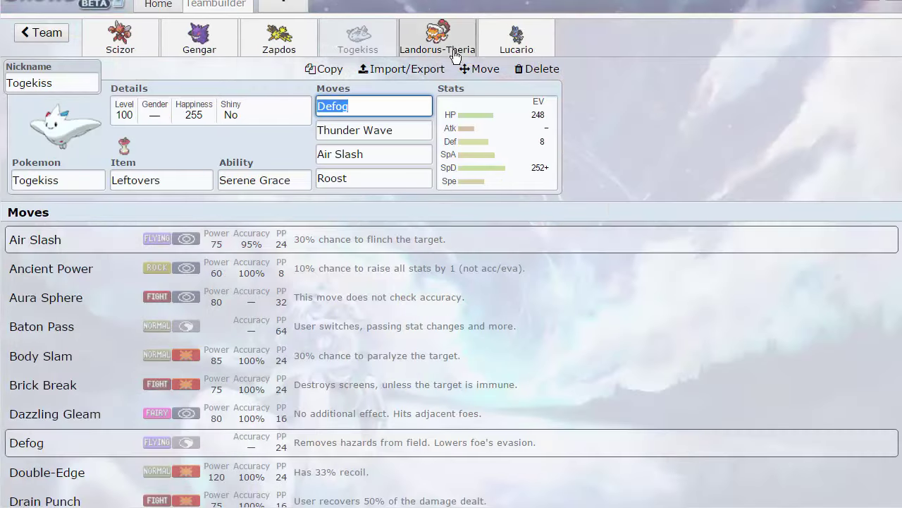
pyautogui.click(380, 130)
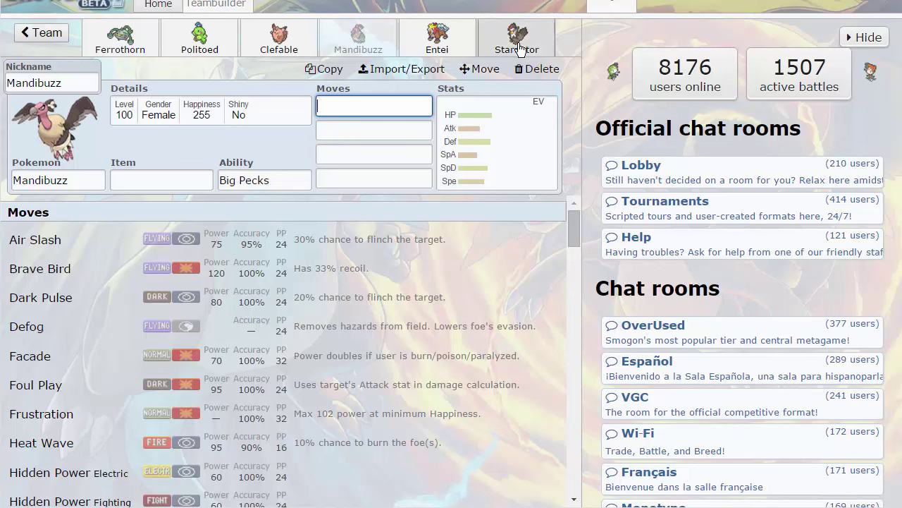
pyautogui.click(295, 31)
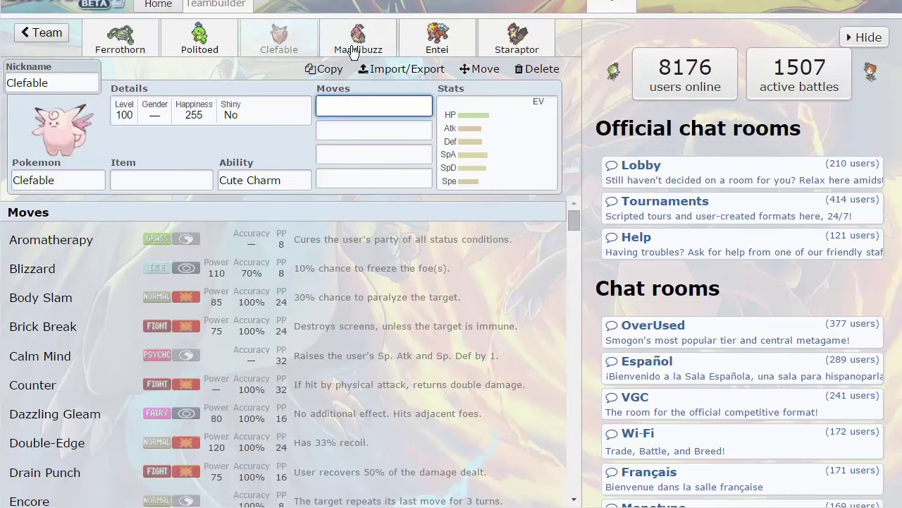
pyautogui.click(391, 36)
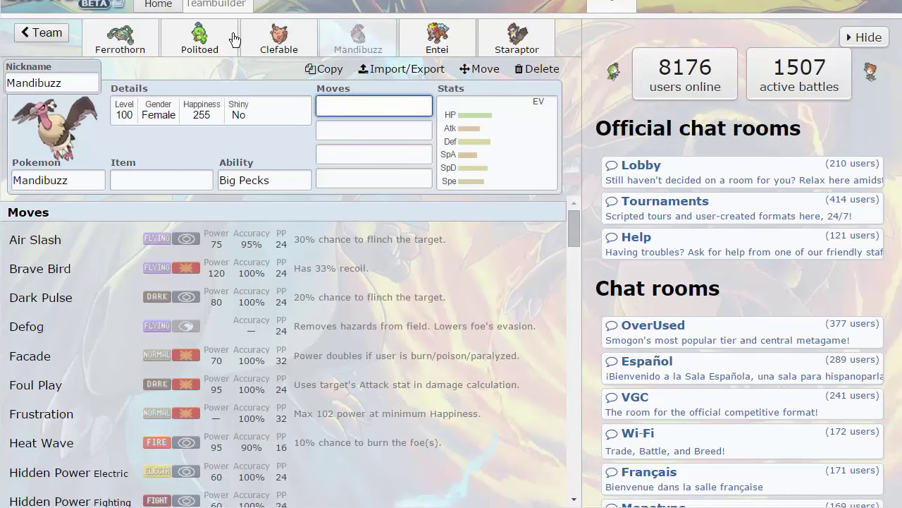
pyautogui.click(206, 41)
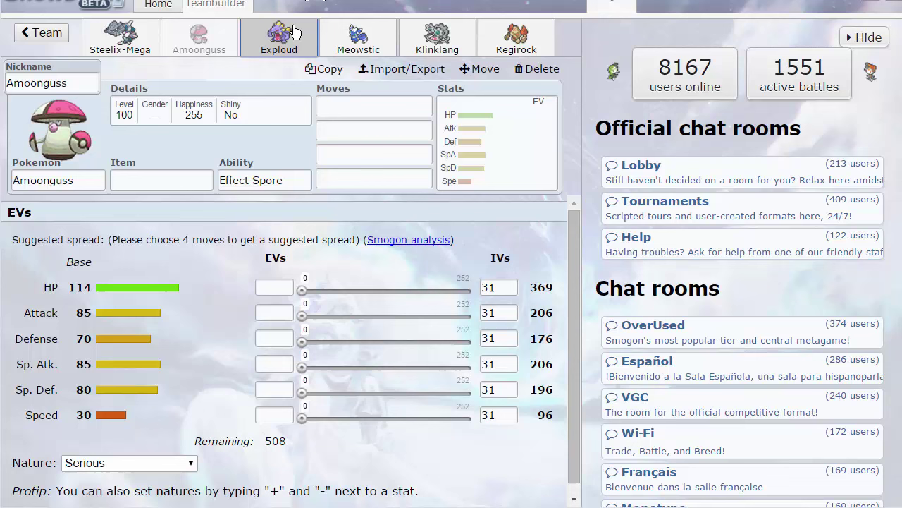
pyautogui.click(297, 33)
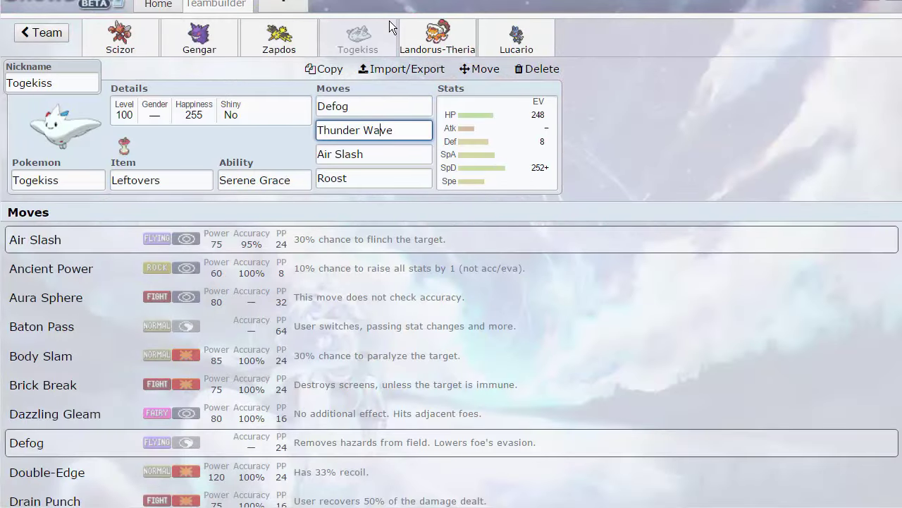
# Go through all four of Togekiss's moves, ending on Thunder Wave and Air Slash.
pyautogui.click(398, 133)
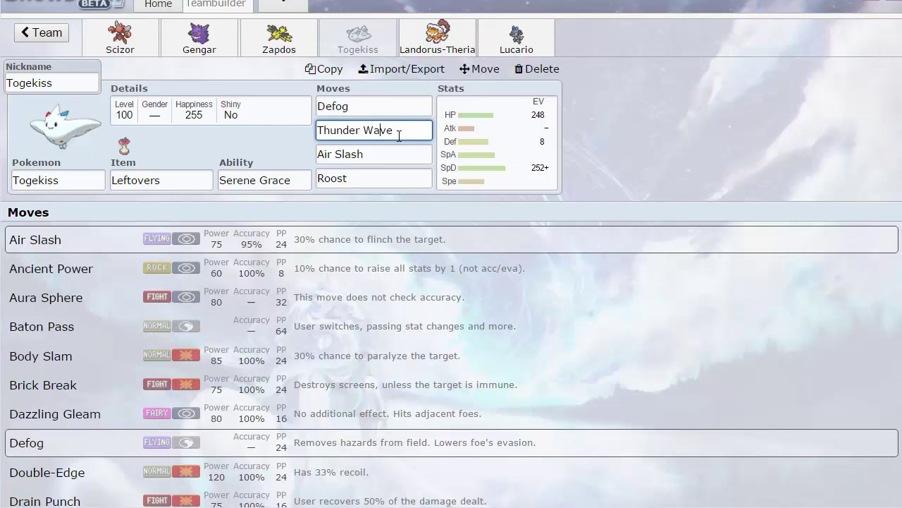
pyautogui.click(365, 108)
pyautogui.click(370, 173)
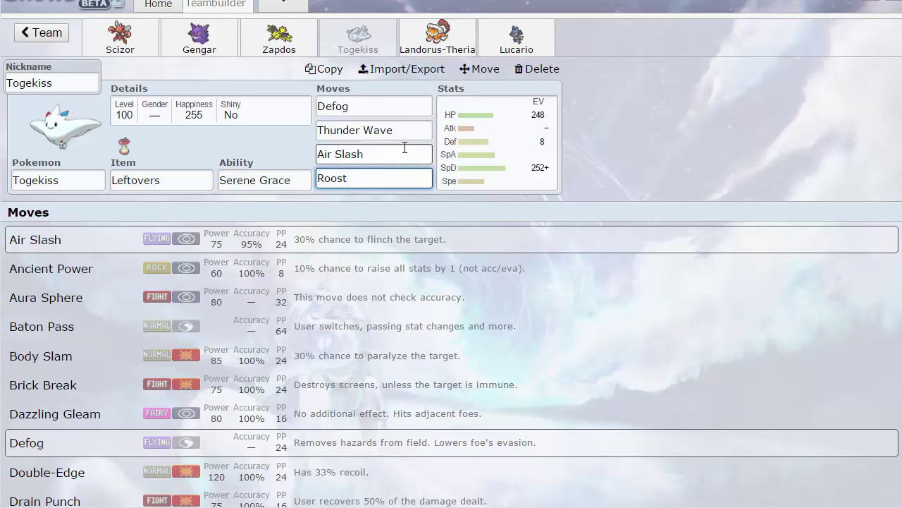
pyautogui.click(404, 149)
pyautogui.click(417, 129)
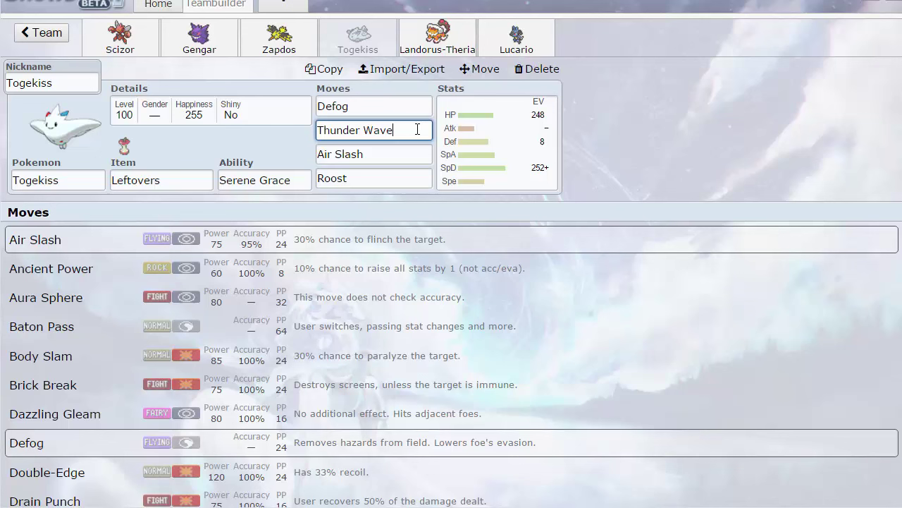
pyautogui.click(416, 152)
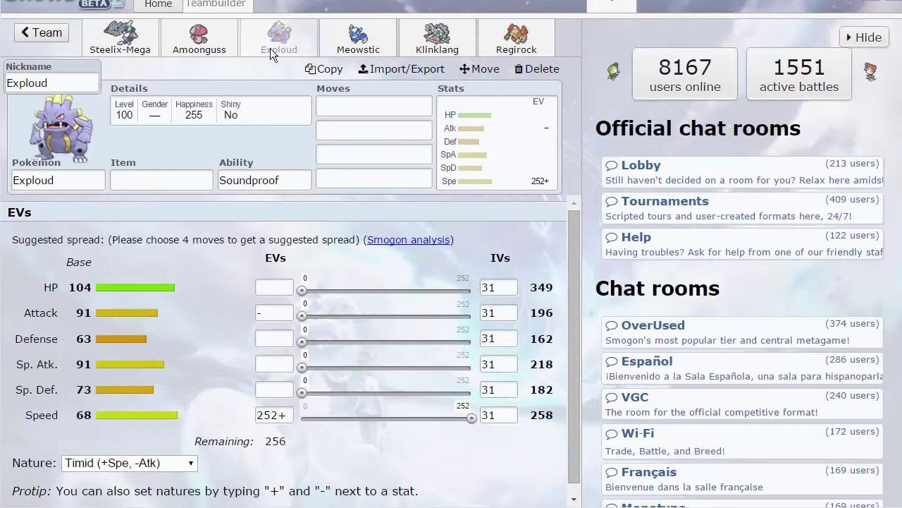
# Check the opposing Amoonguss, and review Togekiss's held item, Air Slash and Thunder Wave moves, and ability.
pyautogui.click(206, 44)
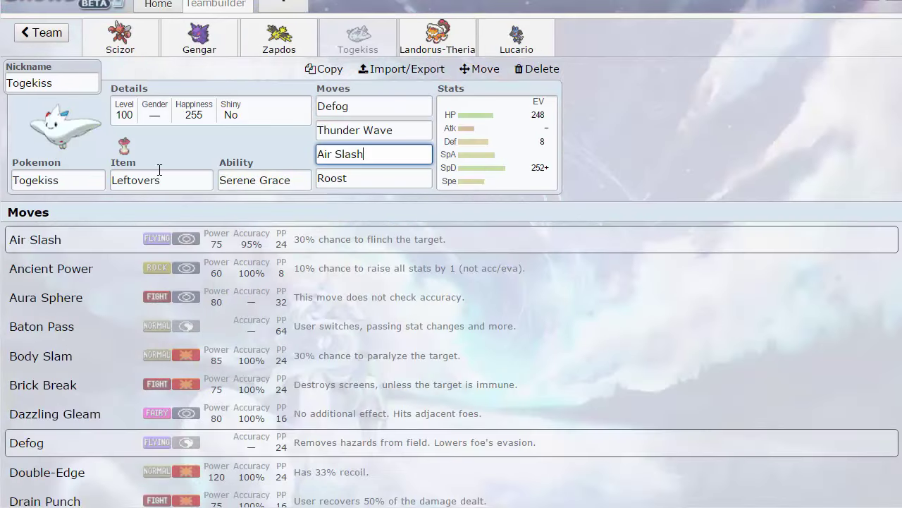
pyautogui.click(159, 177)
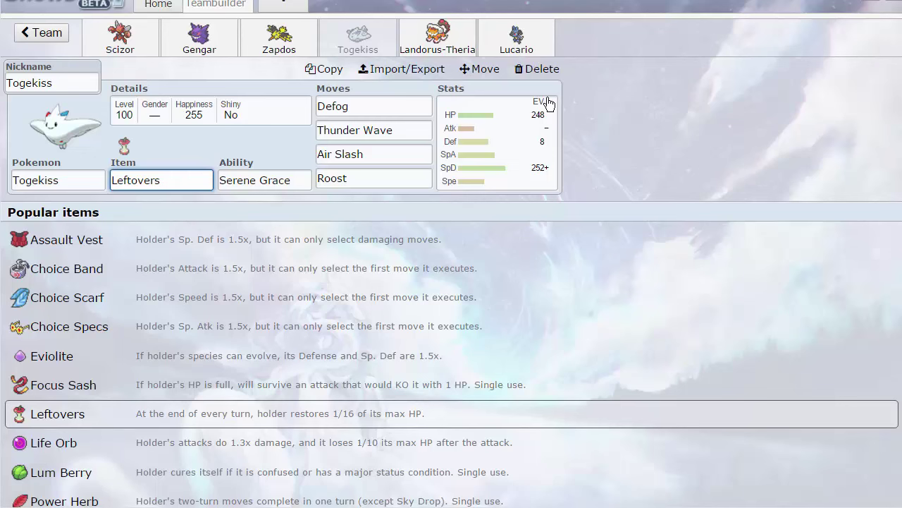
pyautogui.click(405, 155)
pyautogui.click(393, 128)
pyautogui.click(201, 182)
pyautogui.click(220, 180)
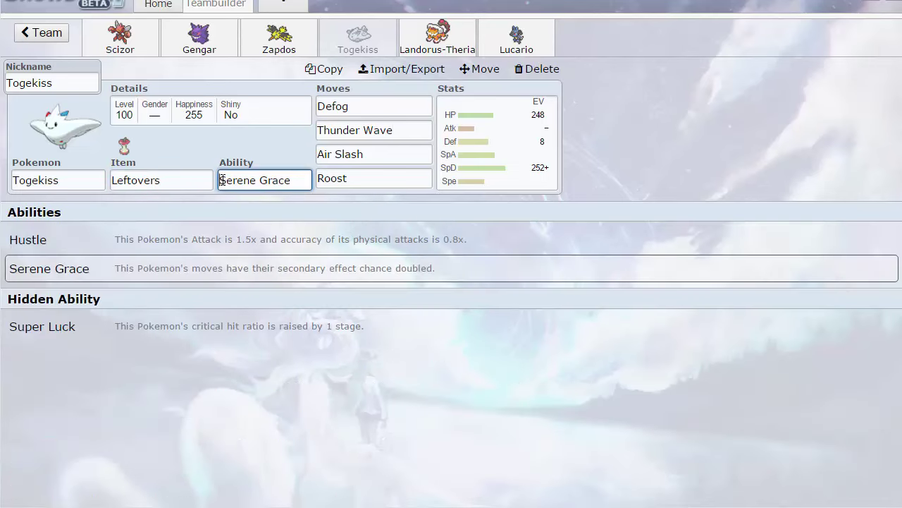
pyautogui.click(202, 181)
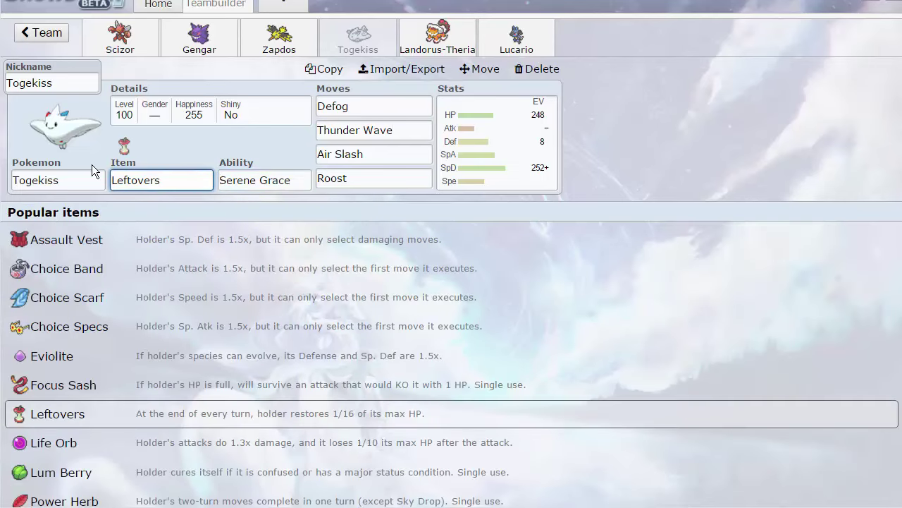
# Replace Togekiss's held item with Safety Goggles.
pyautogui.moveTo(178, 184); pyautogui.dragTo(85, 177)
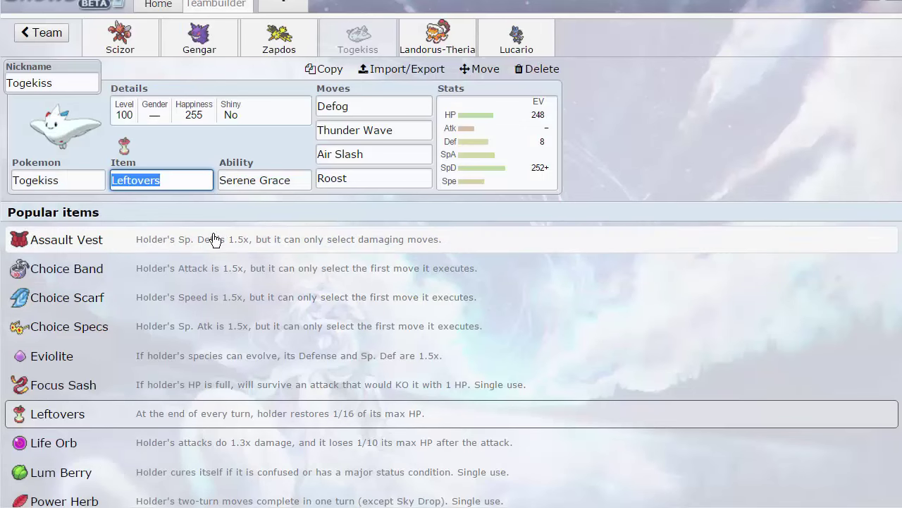
pyautogui.write('saft')
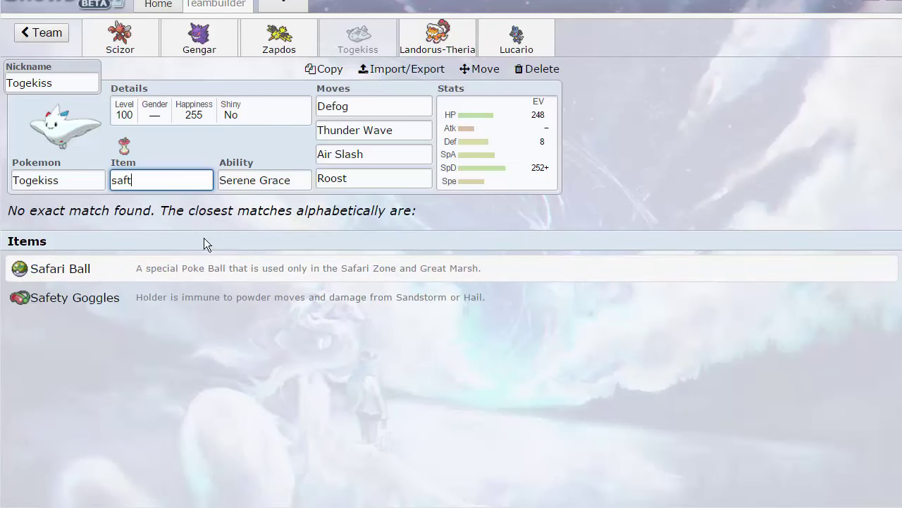
pyautogui.click(160, 300)
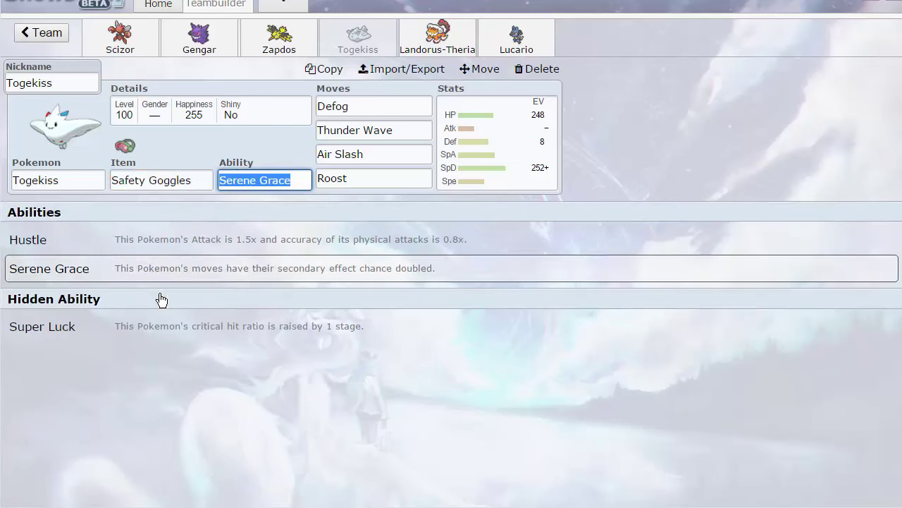
# Replace Togekiss's held item with Leftovers.
pyautogui.click(196, 181)
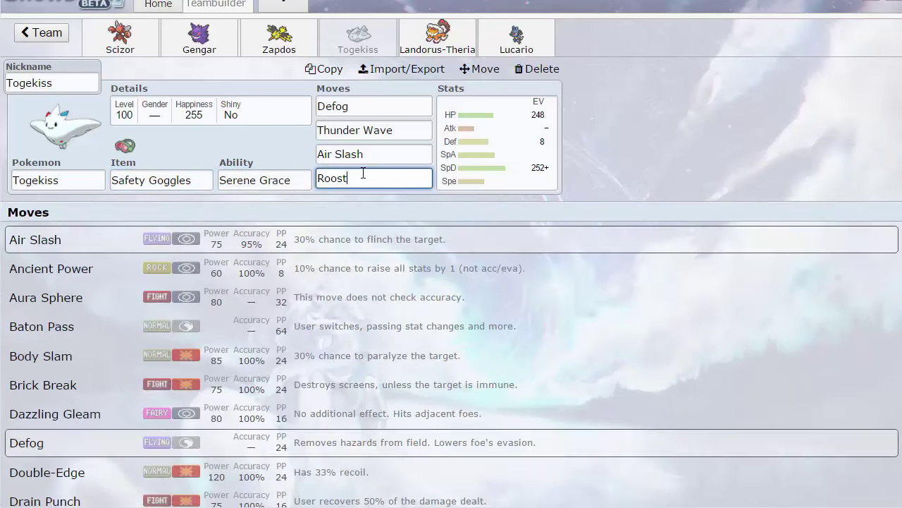
pyautogui.click(394, 154)
pyautogui.click(203, 179)
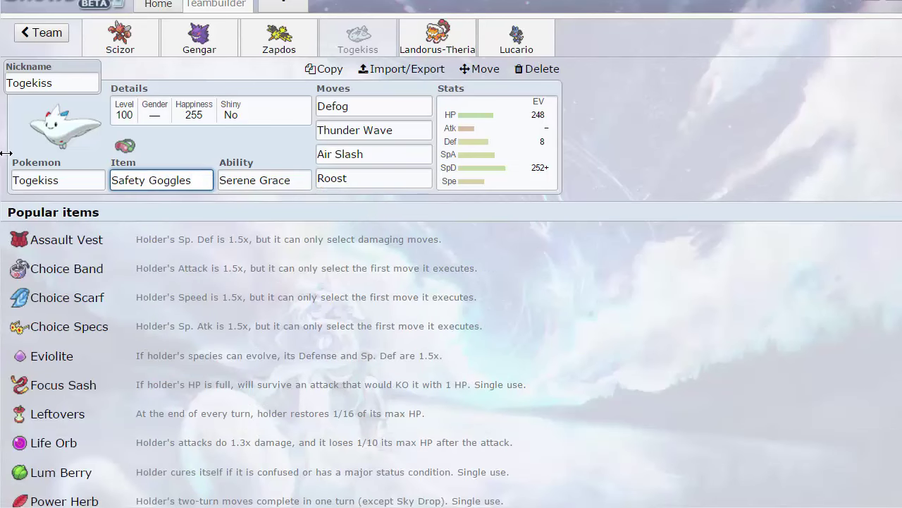
pyautogui.hotkey('ctrl', 'a')
pyautogui.write('lefto')
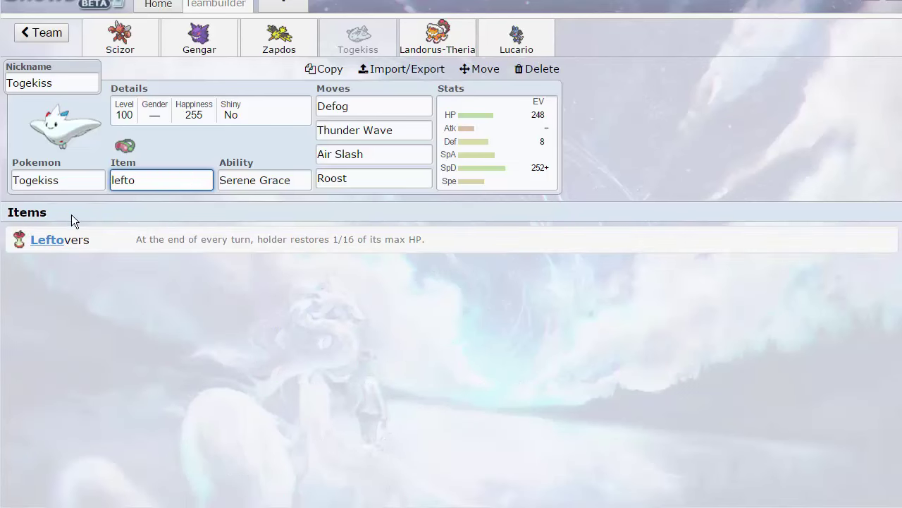
pyautogui.click(81, 242)
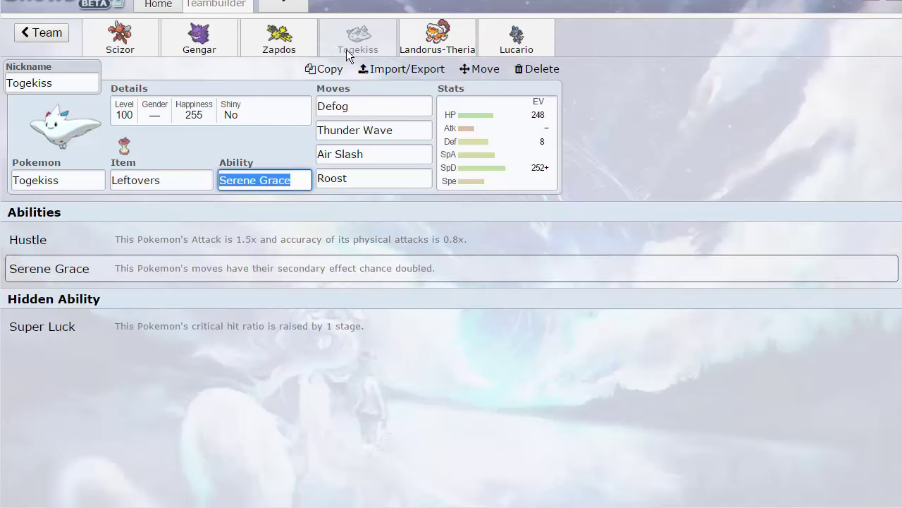
# Go through all four of Landorus-Therian's moves: Stealth Rock, Knock Off, Earthquake and U-turn.
pyautogui.click(438, 37)
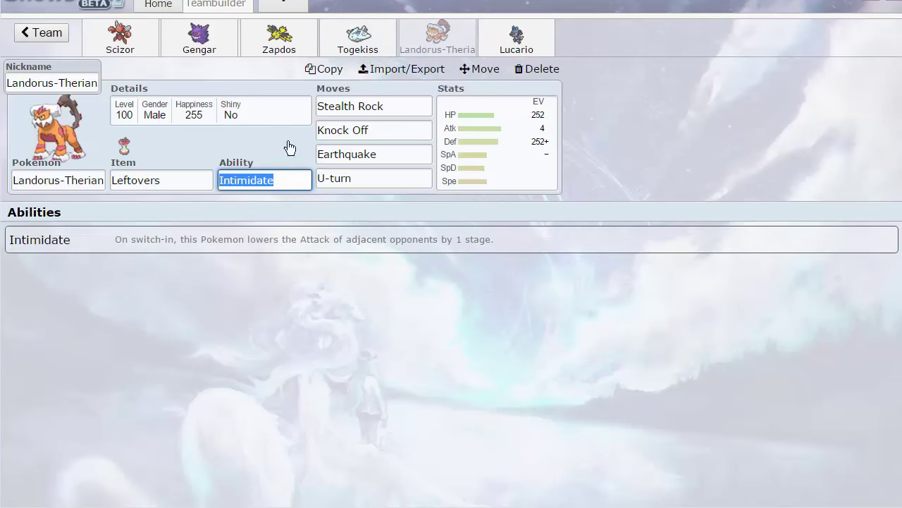
pyautogui.click(395, 107)
pyautogui.click(388, 151)
pyautogui.click(399, 133)
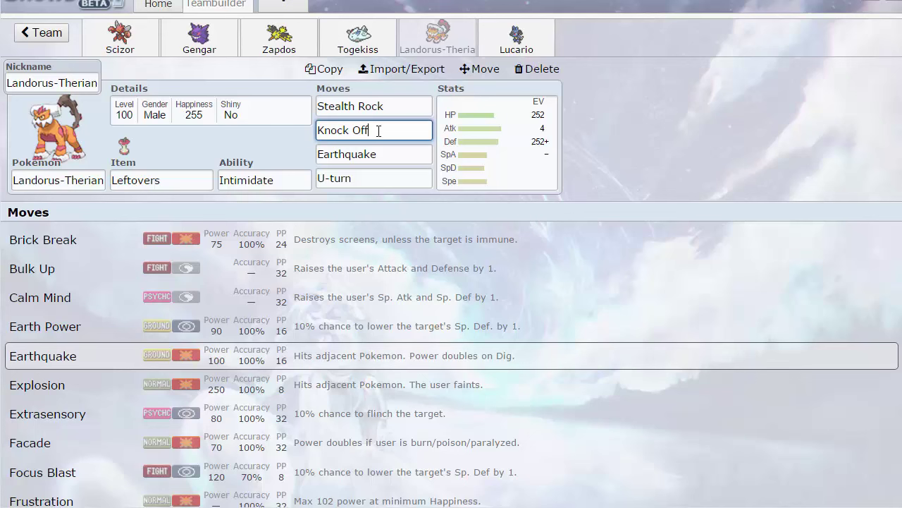
pyautogui.click(378, 173)
pyautogui.click(398, 109)
pyautogui.click(380, 130)
pyautogui.click(392, 155)
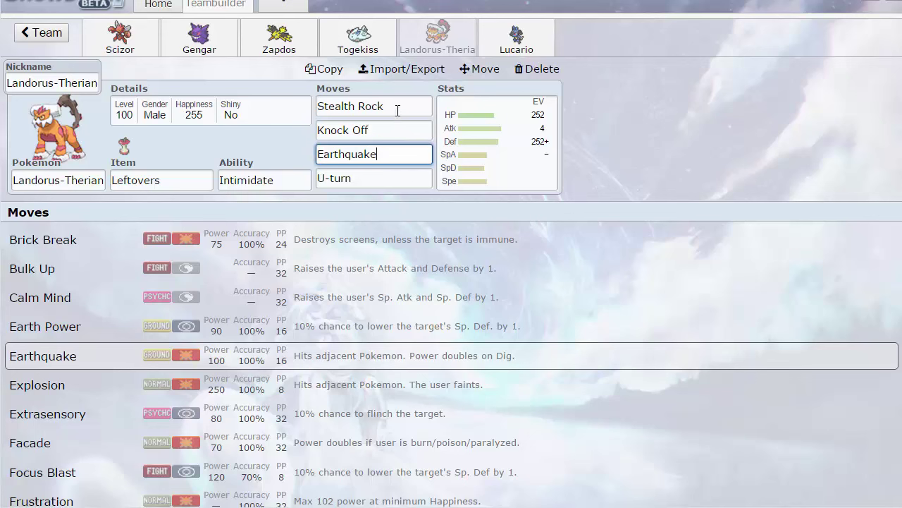
pyautogui.click(374, 181)
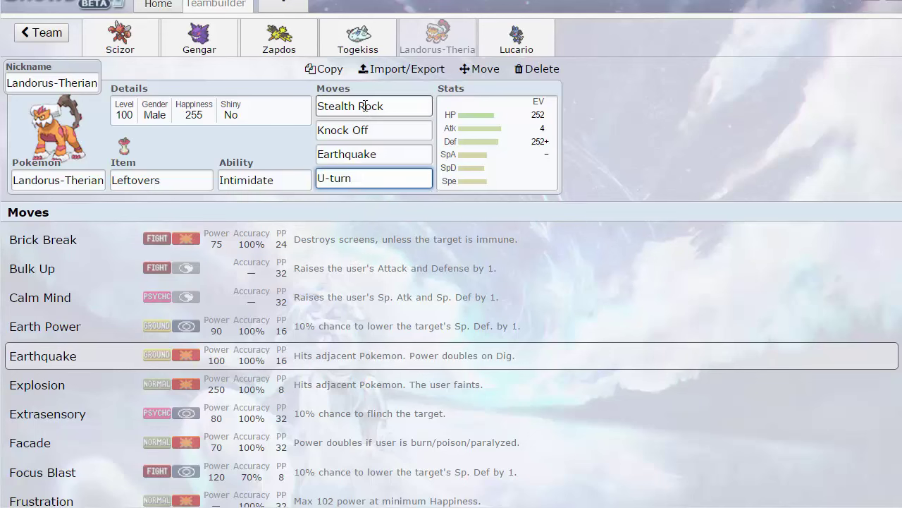
# Review Lucario's moves Swords Dance, Iron Tail, Close Combat and Extreme Speed.
pyautogui.click(515, 36)
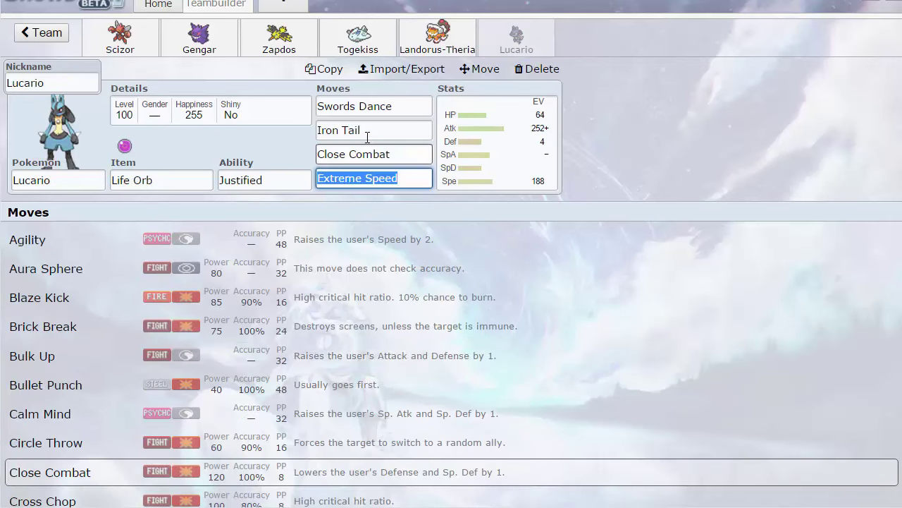
pyautogui.click(367, 137)
pyautogui.click(413, 106)
pyautogui.click(374, 179)
pyautogui.click(388, 154)
pyautogui.click(387, 106)
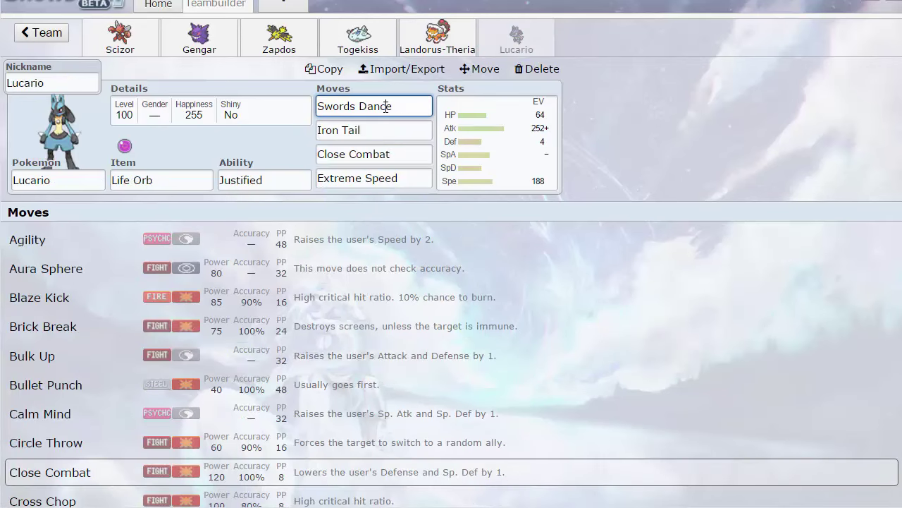
pyautogui.click(379, 151)
pyautogui.click(387, 137)
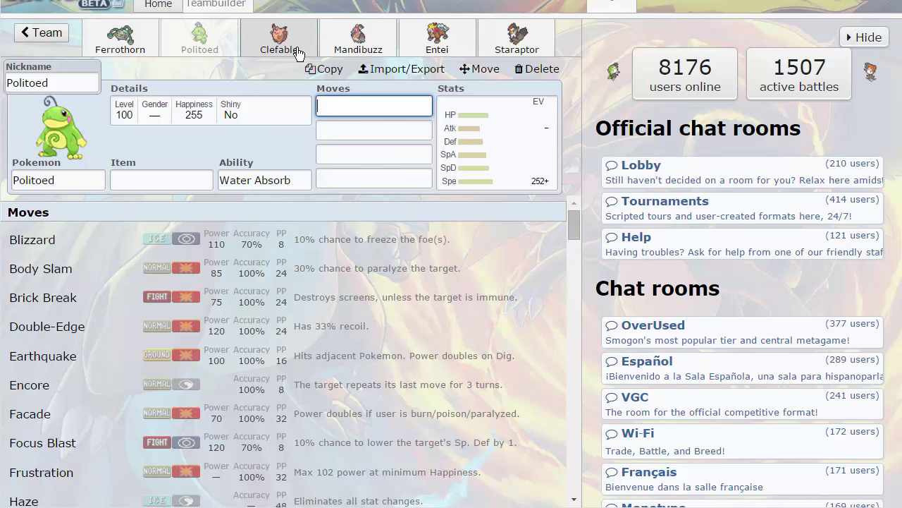
# Check the opposing Clefable and compare the opposing Entei and Staraptor.
pyautogui.click(299, 53)
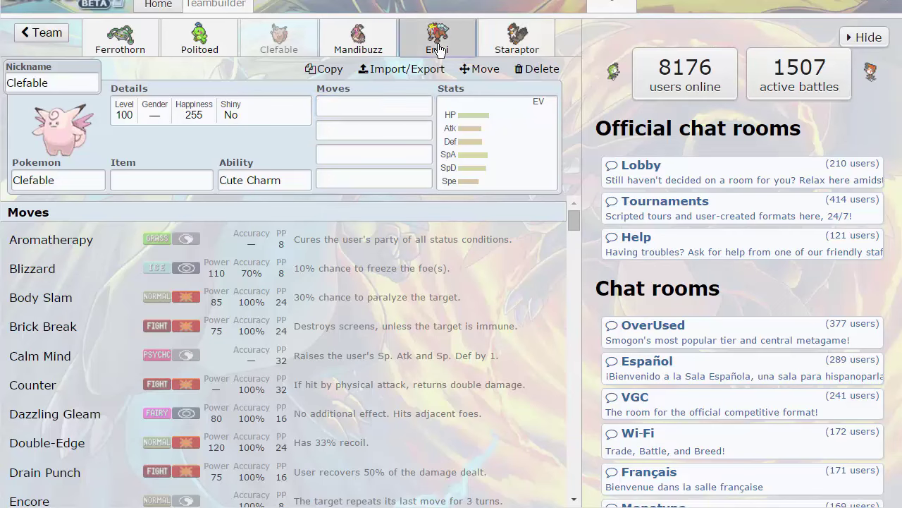
pyautogui.click(436, 40)
pyautogui.click(492, 39)
pyautogui.click(434, 37)
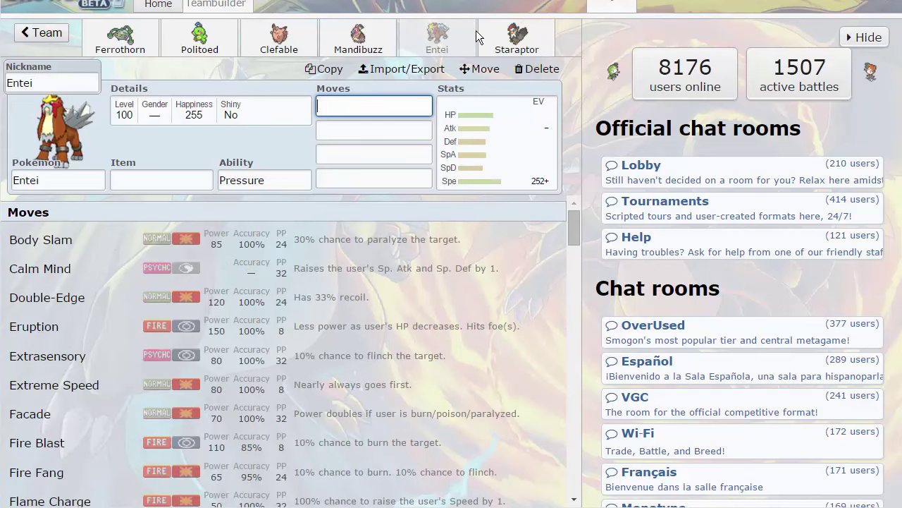
pyautogui.click(507, 42)
pyautogui.click(442, 37)
pyautogui.click(509, 41)
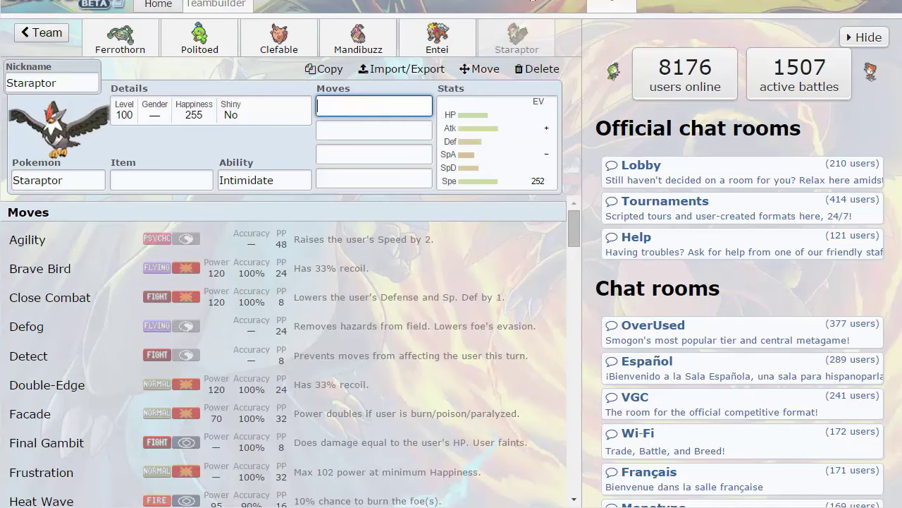
# Give the opposing Clefable 252 Speed EVs and a Timid nature.
pyautogui.click(263, 46)
pyautogui.click(536, 189)
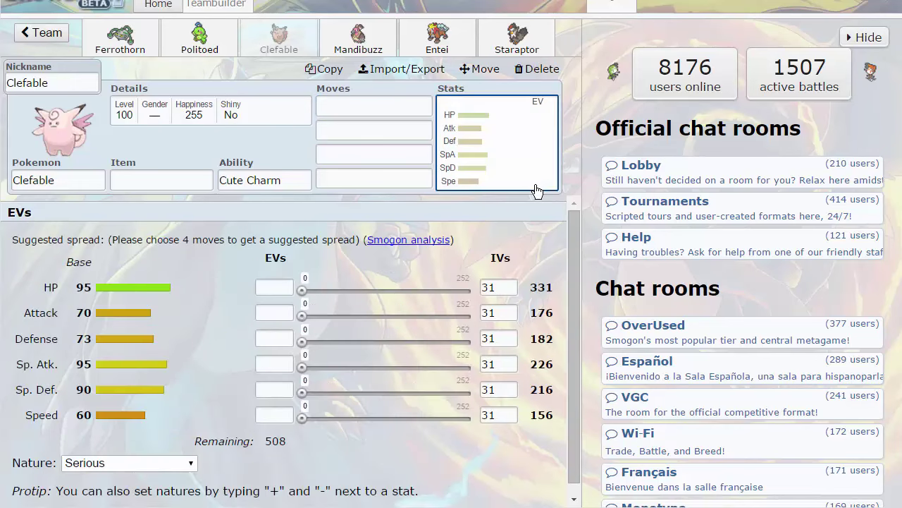
pyautogui.moveTo(303, 419); pyautogui.dragTo(477, 444)
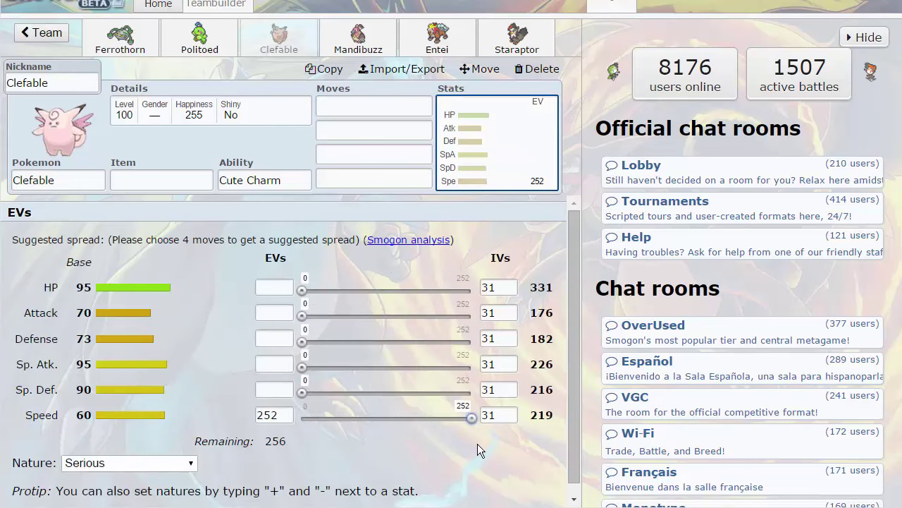
pyautogui.click(128, 466)
pyautogui.press('Down')
pyautogui.press('Return')
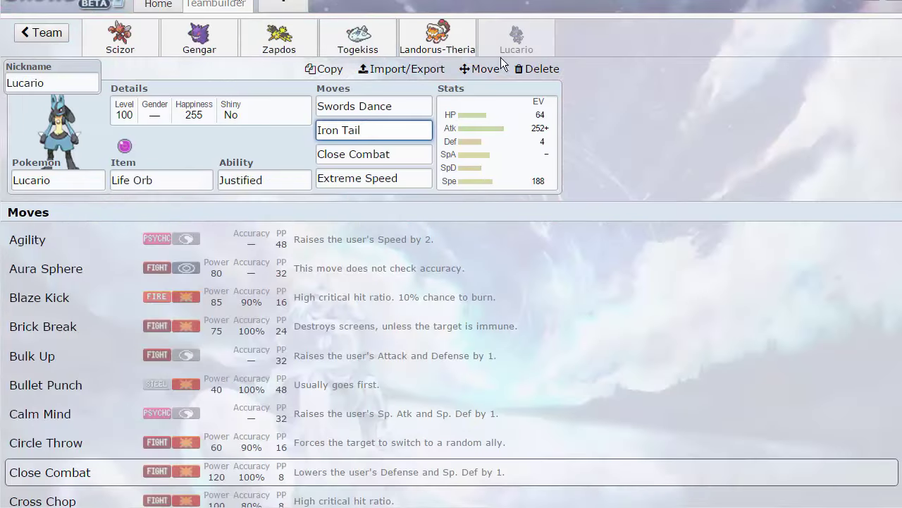
# Compare Lucario's stat spread with the opposing Clefable, Mandibuzz and Politoed, and bring up Politoed's item options.
pyautogui.click(538, 177)
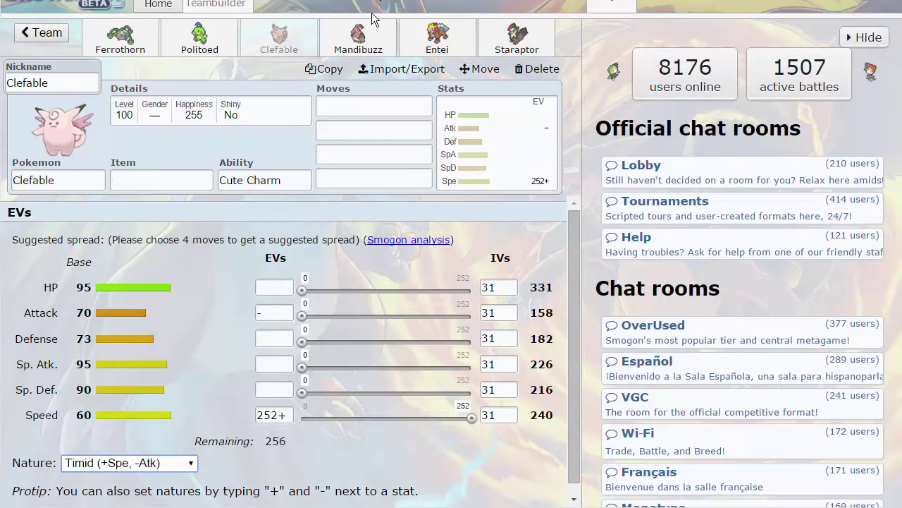
pyautogui.click(361, 32)
pyautogui.click(214, 35)
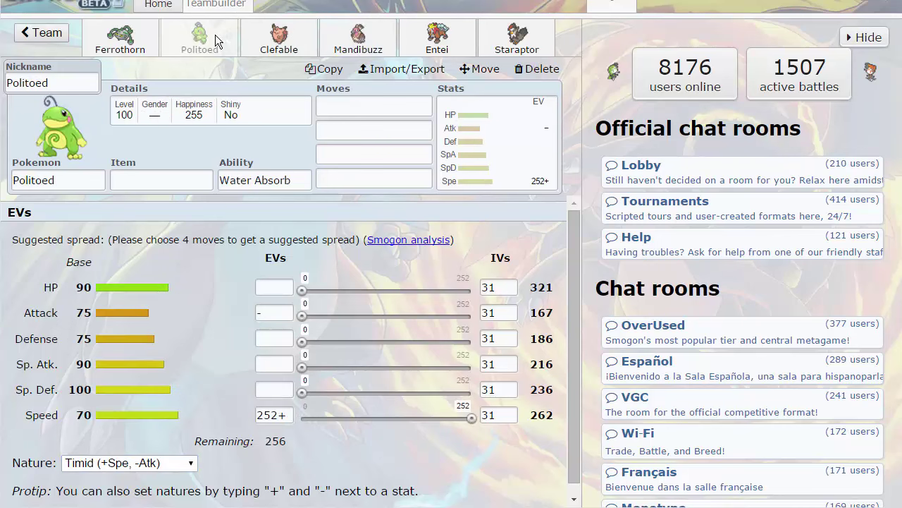
pyautogui.click(140, 171)
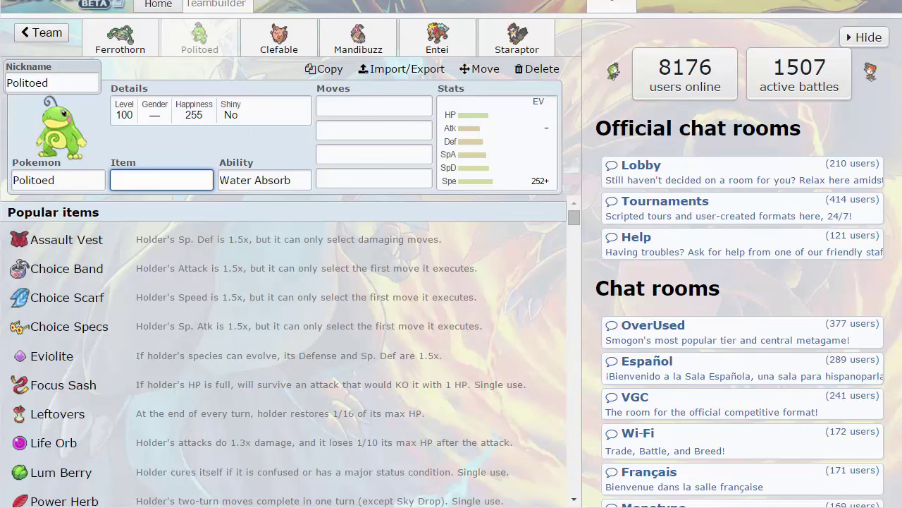
# Join the Lobby chat room and use the /calc command to get to the Pokémon Damage Calculator.
pyautogui.click(675, 182)
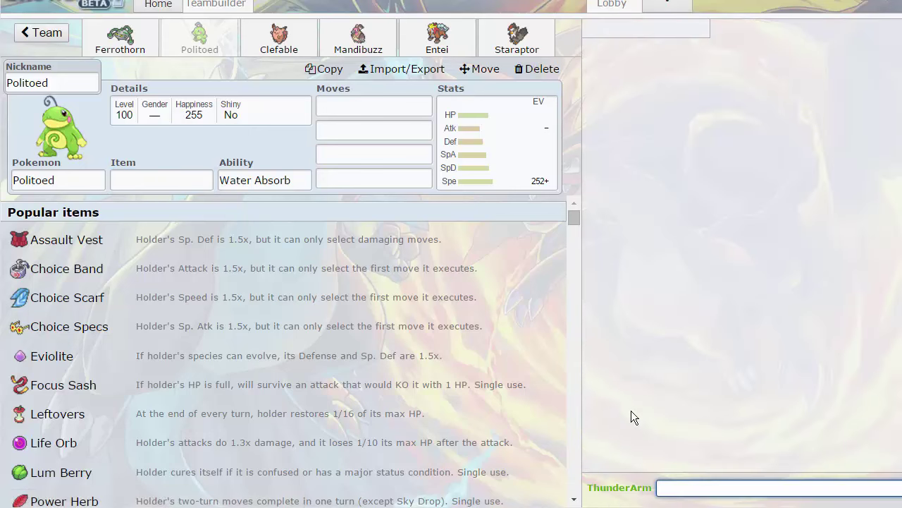
pyautogui.write('/calc')
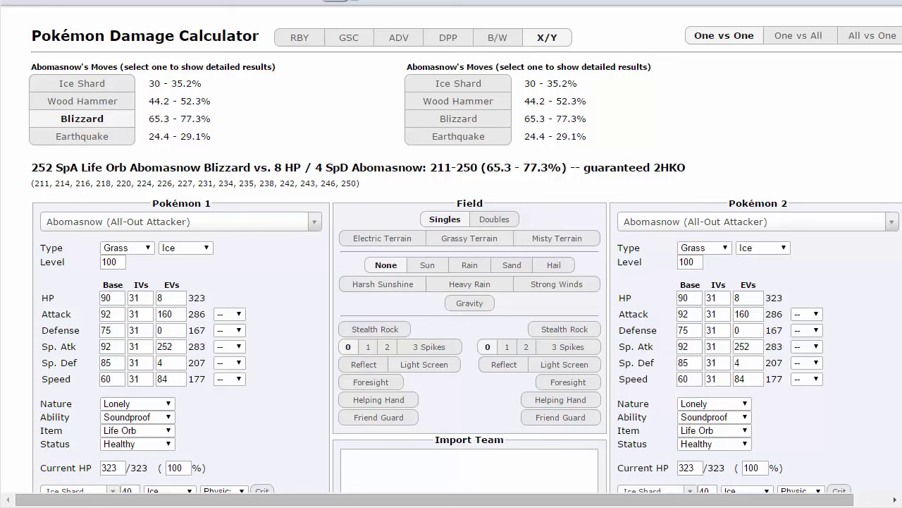
pyautogui.press('F5')
# Load Lucario's OU Life Orb Attacker set as Pokémon 1 in the damage calculator.
pyautogui.click(132, 226)
pyautogui.write('lcu')
pyautogui.press('BackSpace')
pyautogui.press('BackSpace')
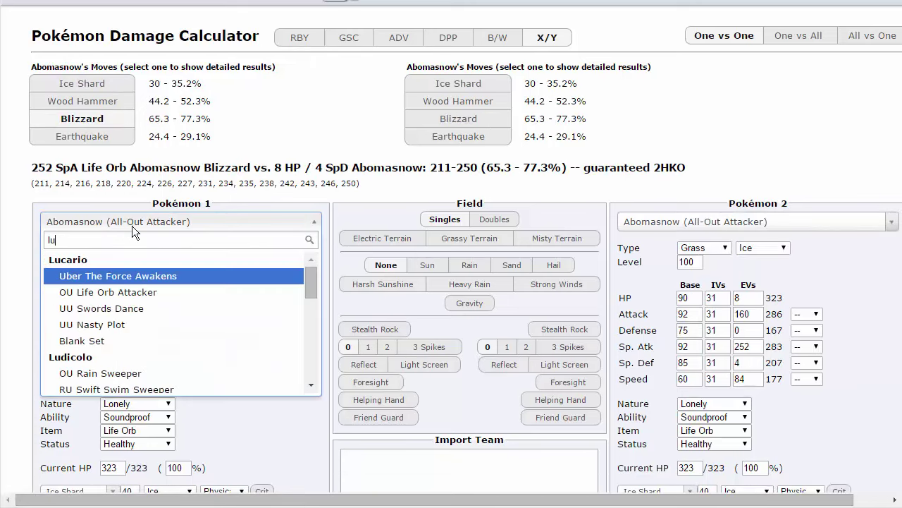
pyautogui.write('uca')
pyautogui.click(141, 292)
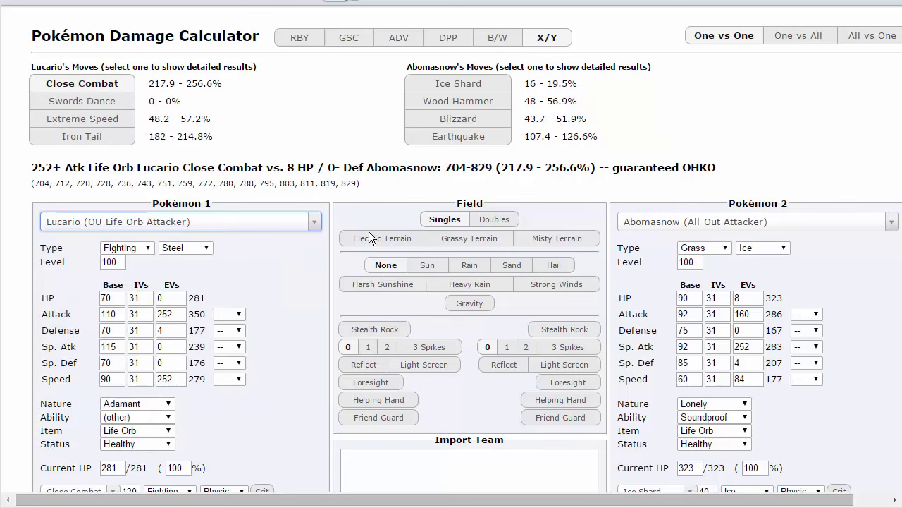
# Load Politoed's OU Support set as Pokémon 2.
pyautogui.click(668, 226)
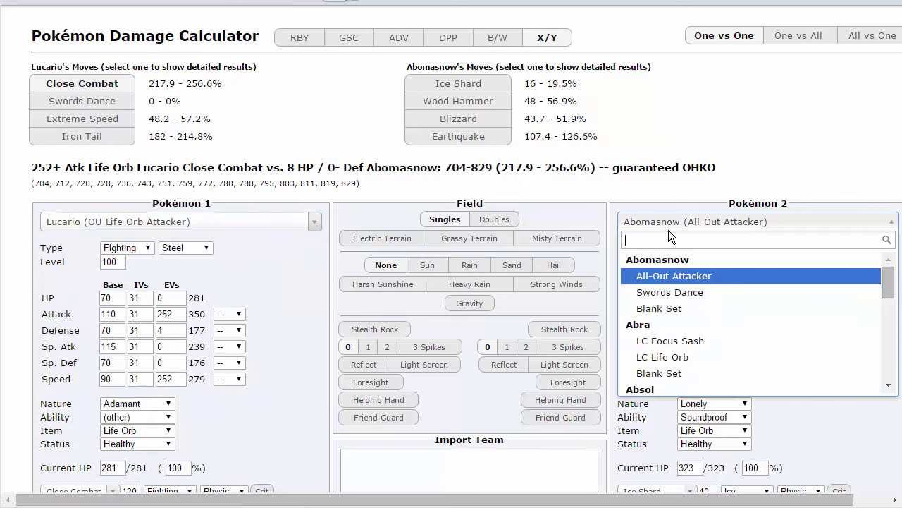
pyautogui.write('poli')
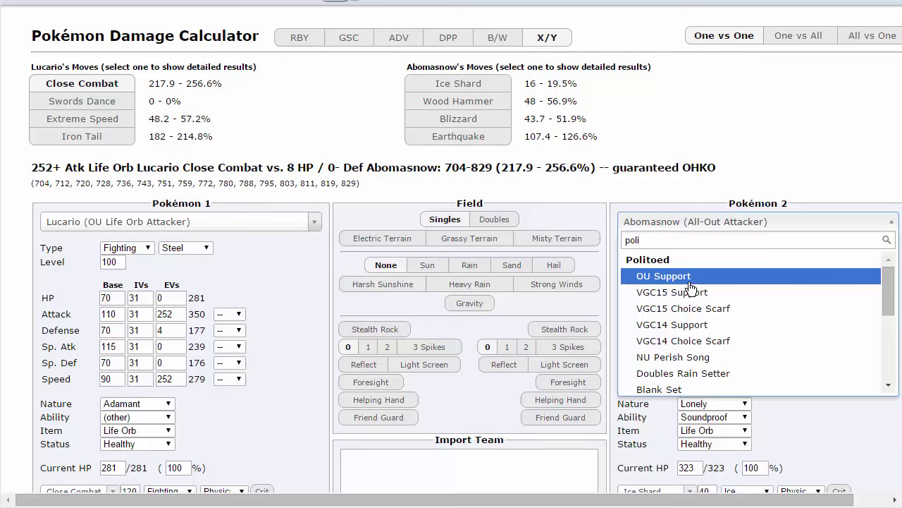
pyautogui.click(690, 281)
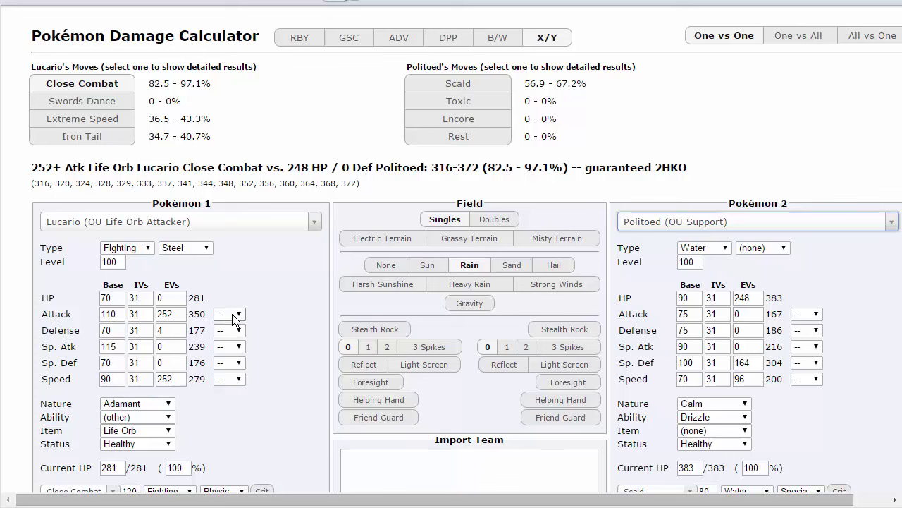
# Set Politoed's Defense EVs to 252 and its nature to Bold.
pyautogui.doubleClick(748, 330)
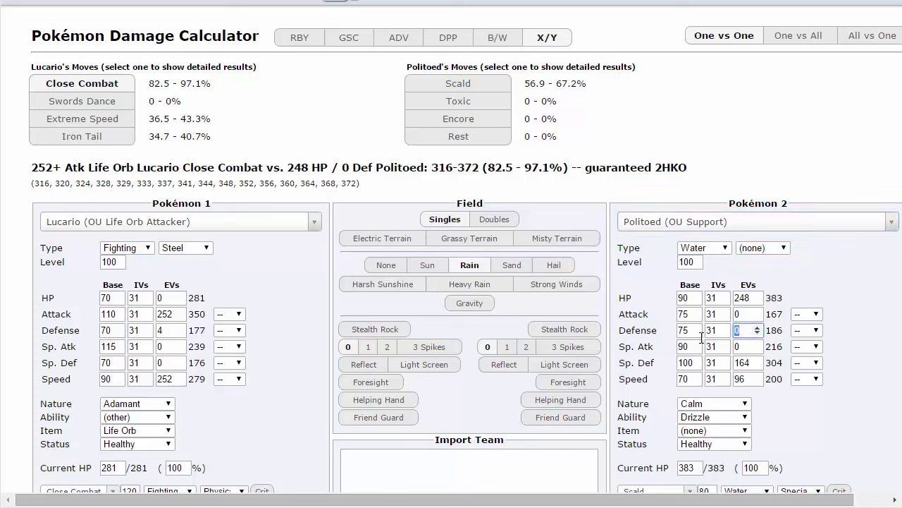
pyautogui.write('252')
pyautogui.click(705, 405)
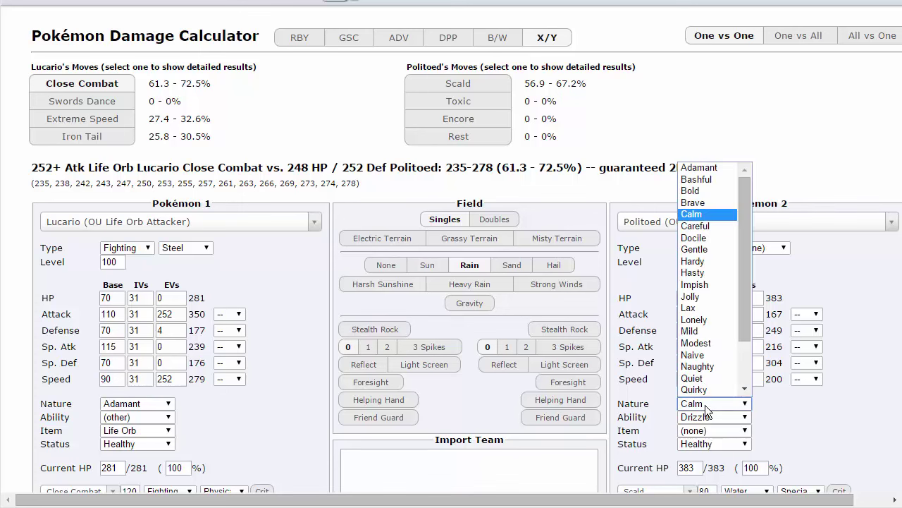
pyautogui.press('b')
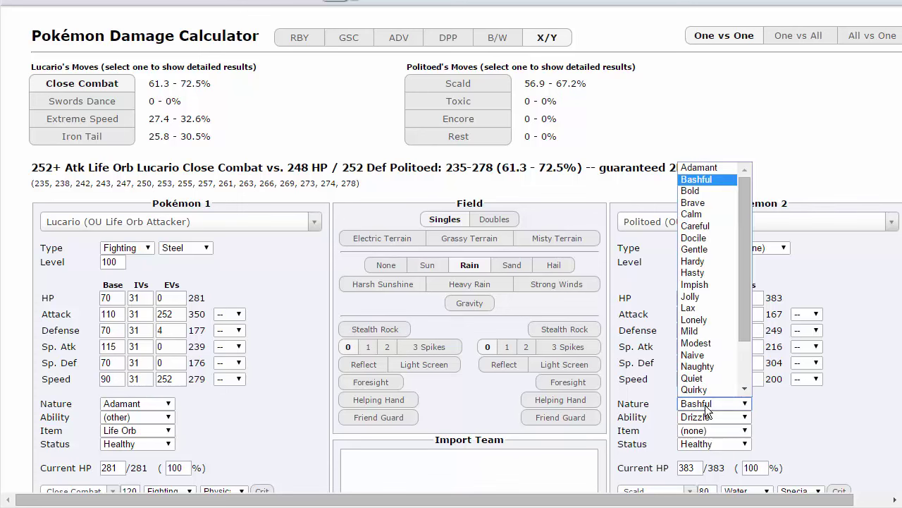
pyautogui.click(726, 192)
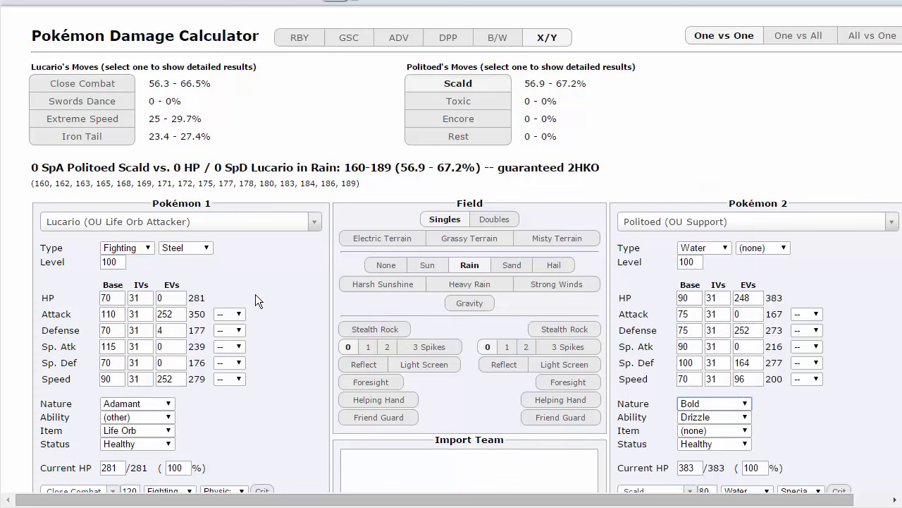
# Raise Lucario's Attack stage to +2 and compare the Extreme Speed and Close Combat damage against Politoed.
pyautogui.click(238, 318)
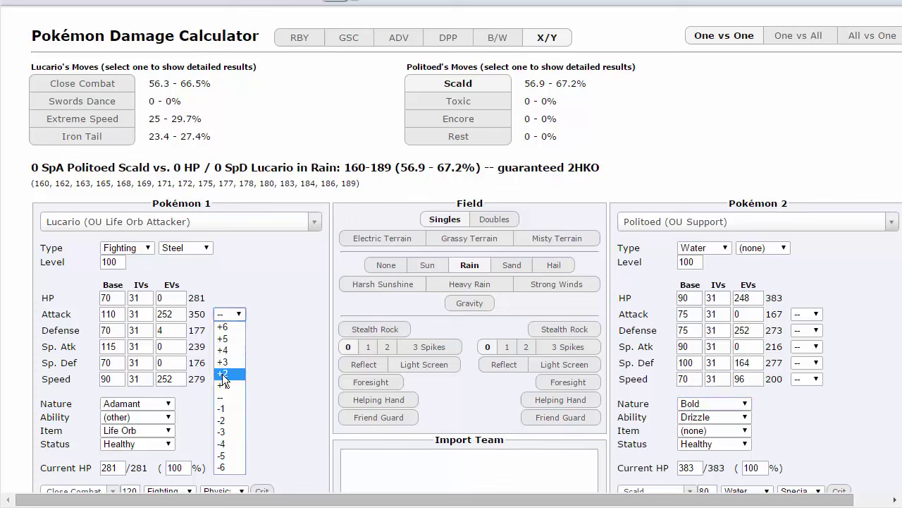
pyautogui.click(223, 378)
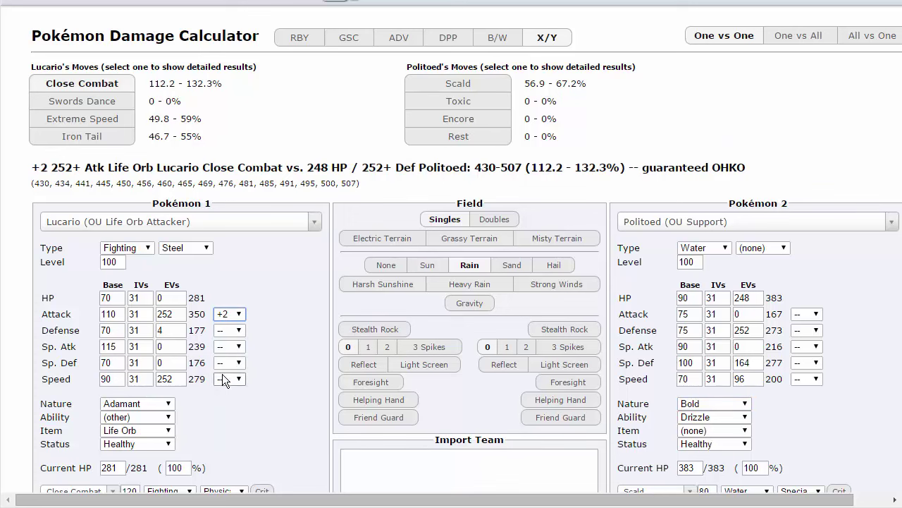
pyautogui.click(108, 125)
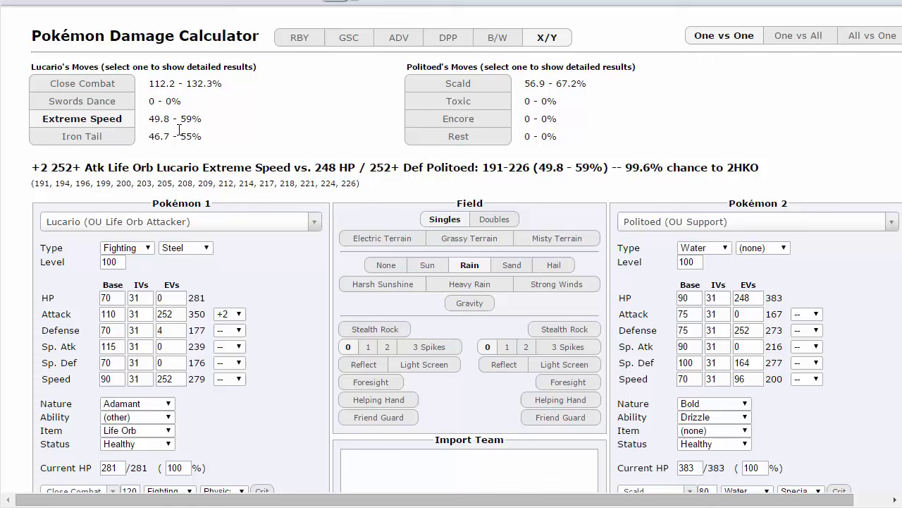
pyautogui.click(81, 99)
pyautogui.click(108, 85)
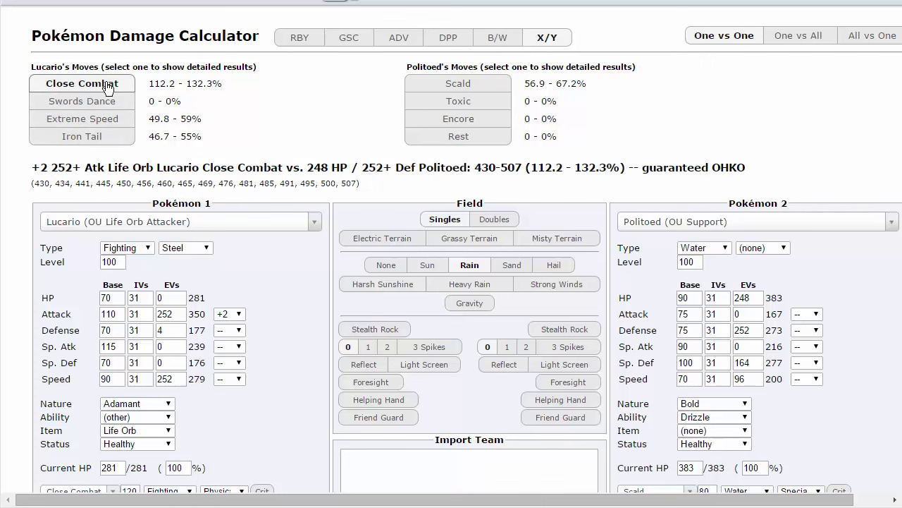
# Show the detailed Extreme Speed damage against Politoed and check Politoed's EV spread in the teambuilder.
pyautogui.click(105, 118)
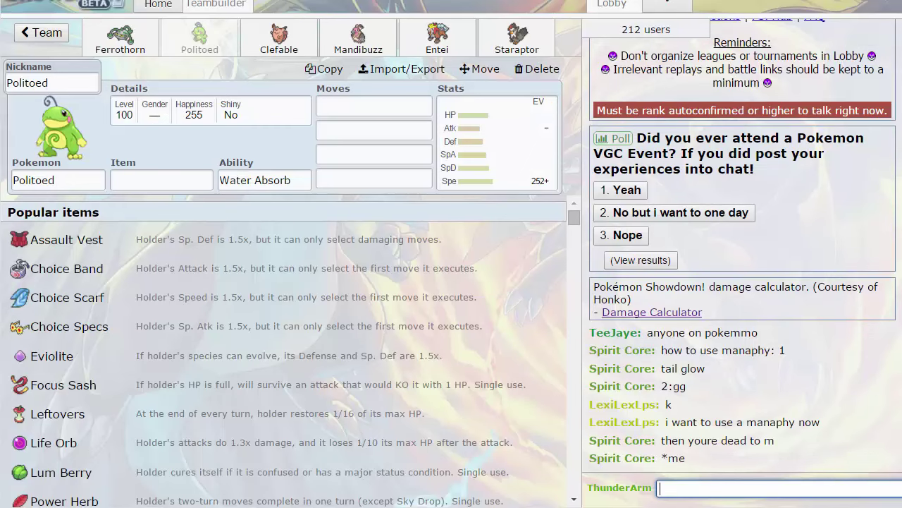
pyautogui.click(510, 165)
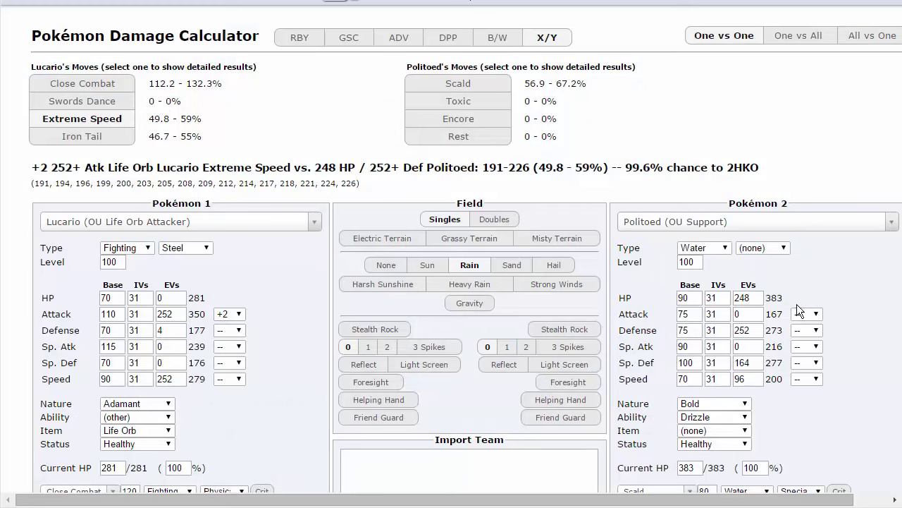
# Set Politoed's Defense and Sp. Def EVs to 0 and its Speed EVs to 252 in the damage calculator.
pyautogui.moveTo(752, 331); pyautogui.dragTo(720, 331)
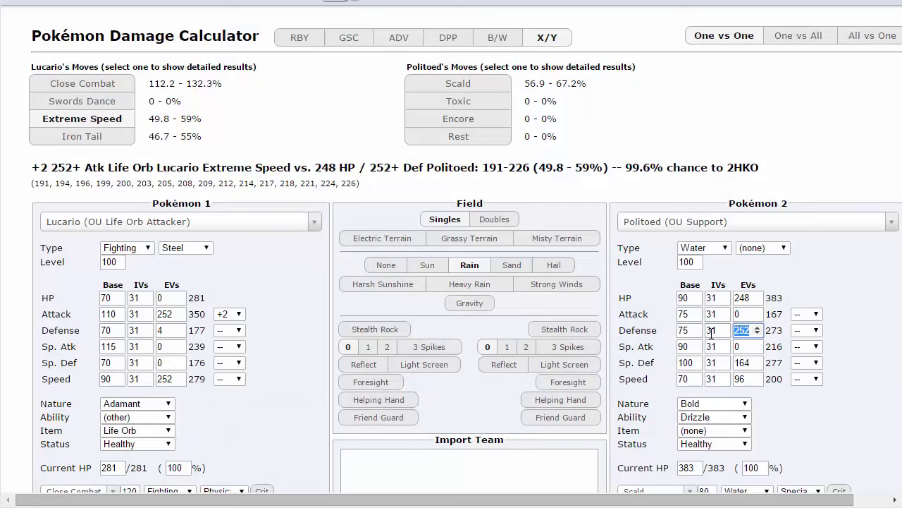
pyautogui.write('0')
pyautogui.moveTo(753, 363); pyautogui.dragTo(723, 381)
pyautogui.write('0')
pyautogui.write('0')
pyautogui.write('52')
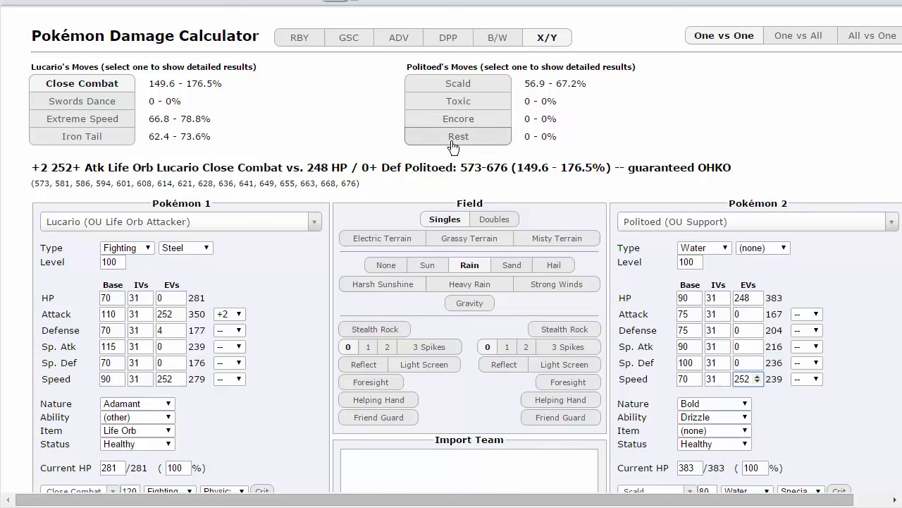
pyautogui.click(229, 315)
pyautogui.click(227, 384)
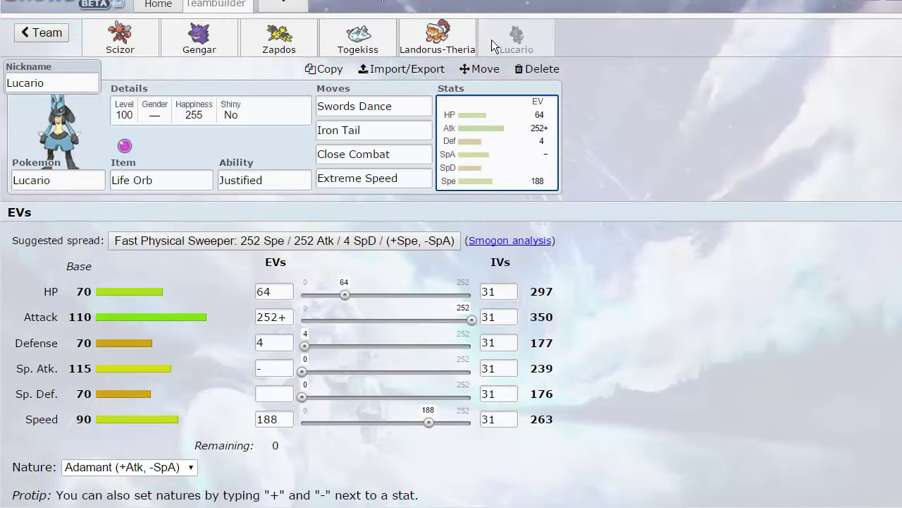
# Review the own team's Landorus-Therian, Togekiss, Zapdos, Gengar and Scizor sets in the teambuilder.
pyautogui.click(437, 39)
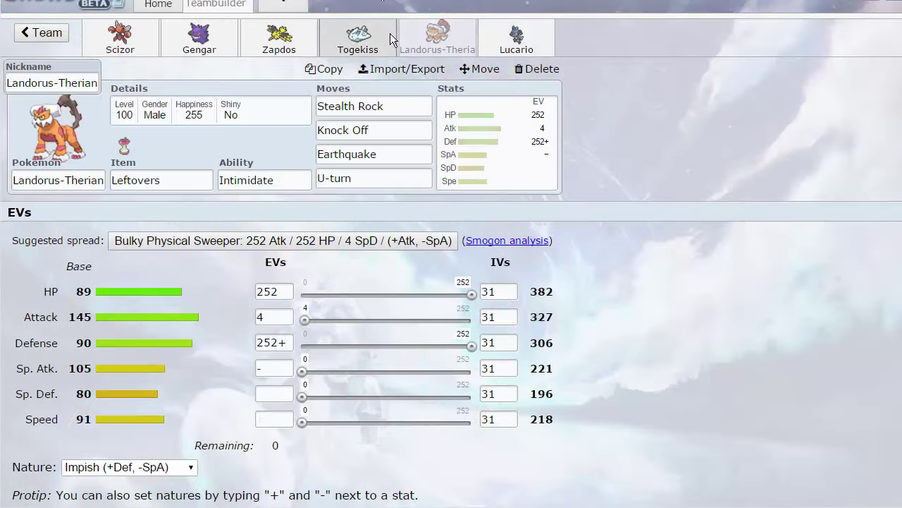
pyautogui.click(359, 39)
pyautogui.click(279, 39)
pyautogui.click(213, 48)
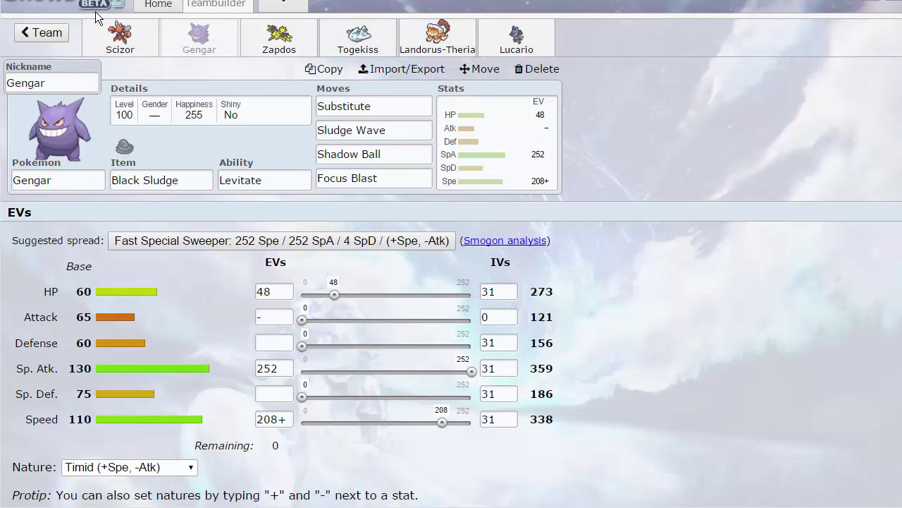
pyautogui.click(112, 46)
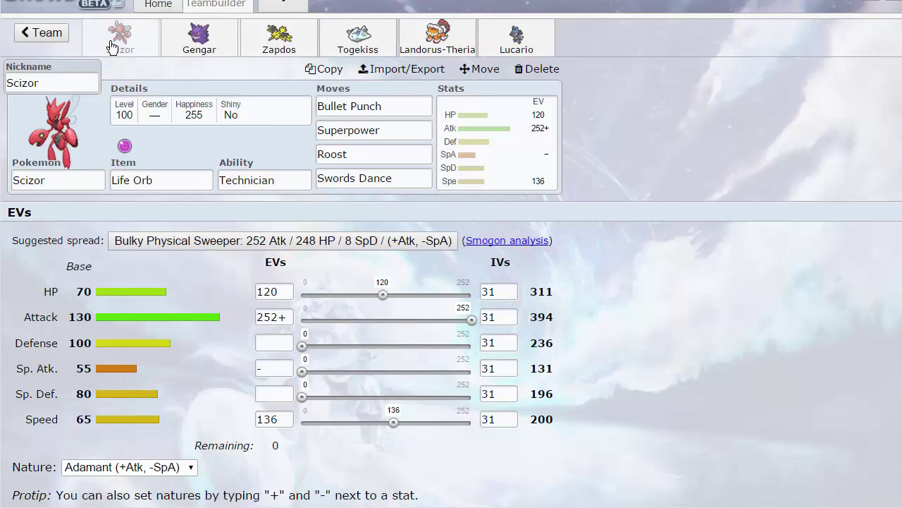
pyautogui.click(204, 39)
pyautogui.click(279, 38)
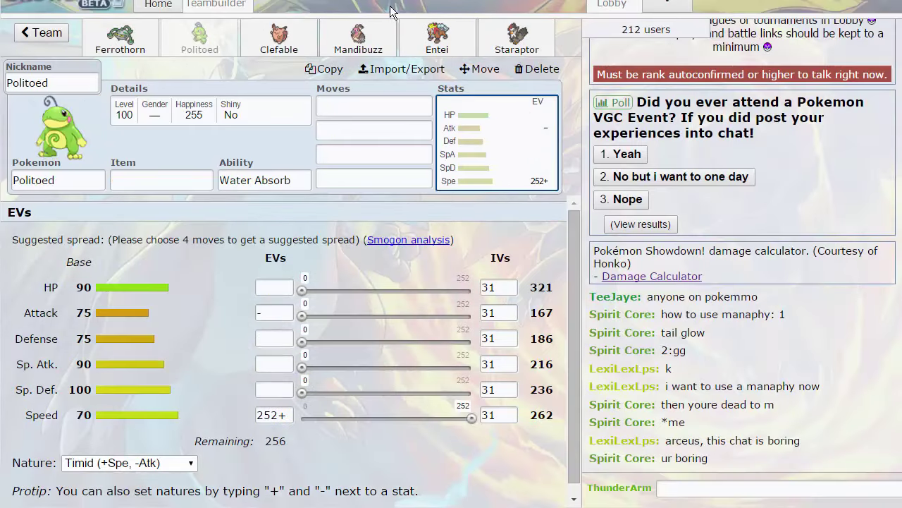
# Examine the opposing team's Ferrothorn, Politoed, Clefable and Mandibuzz for threats to the own team.
pyautogui.click(134, 37)
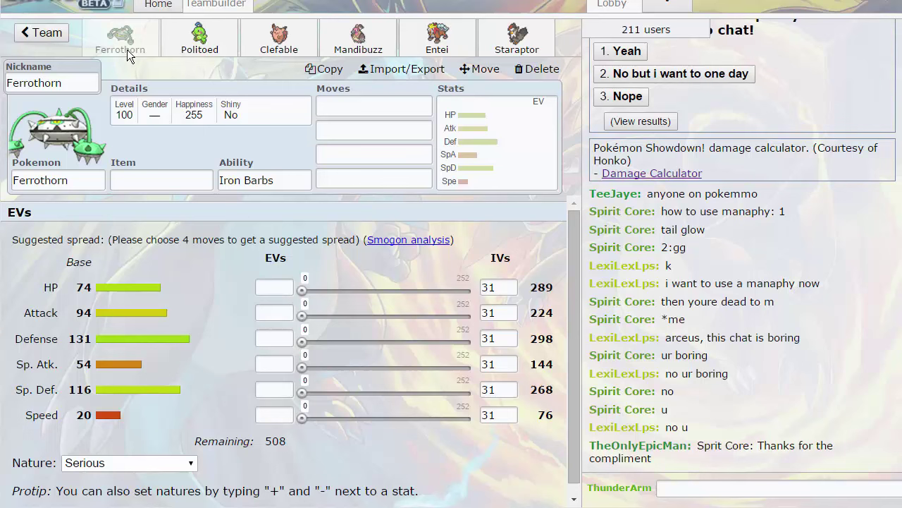
pyautogui.click(171, 53)
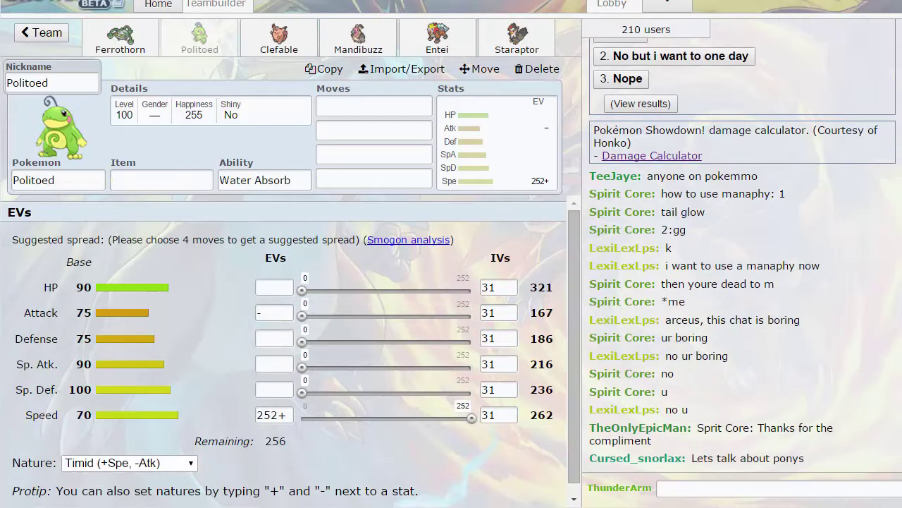
pyautogui.click(304, 40)
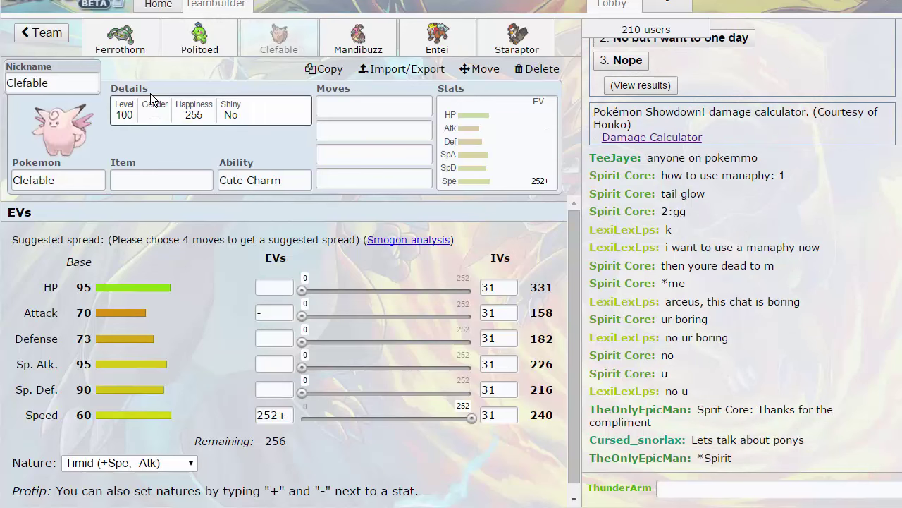
pyautogui.click(343, 43)
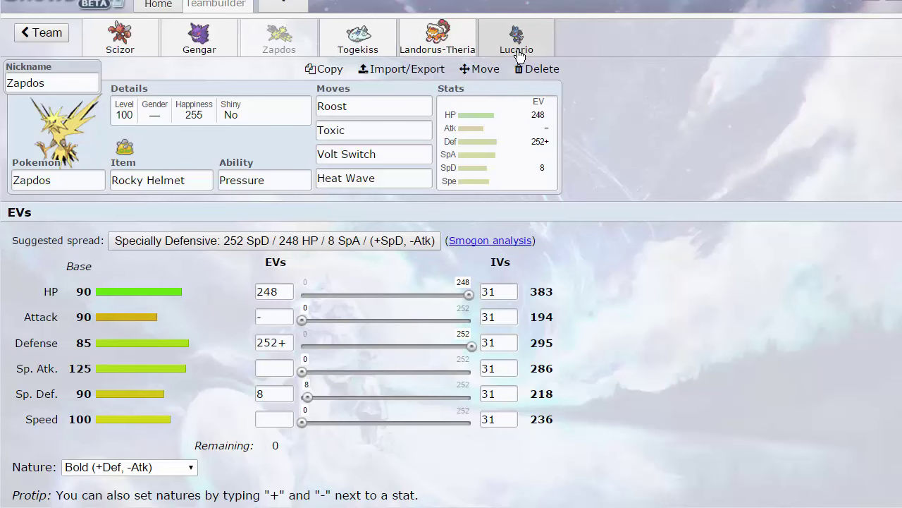
# Check the item and ability options of the own team's Lucario.
pyautogui.click(518, 55)
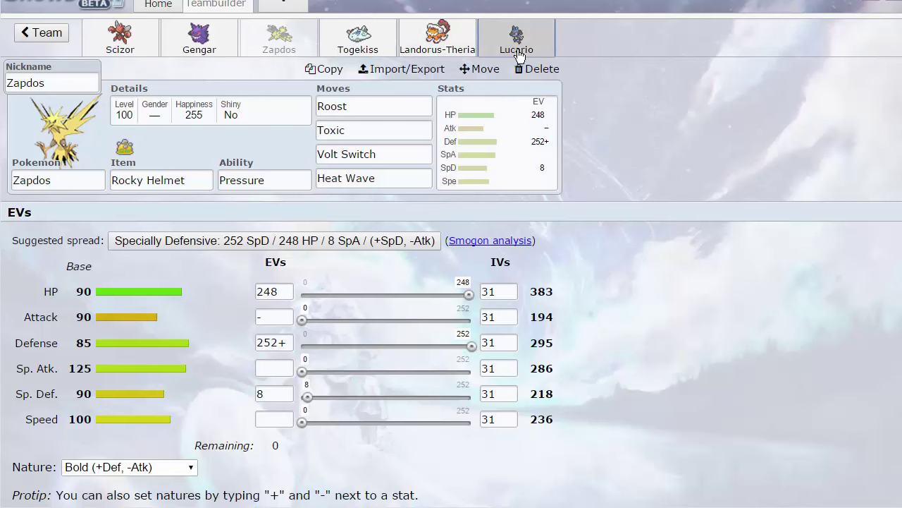
pyautogui.click(164, 182)
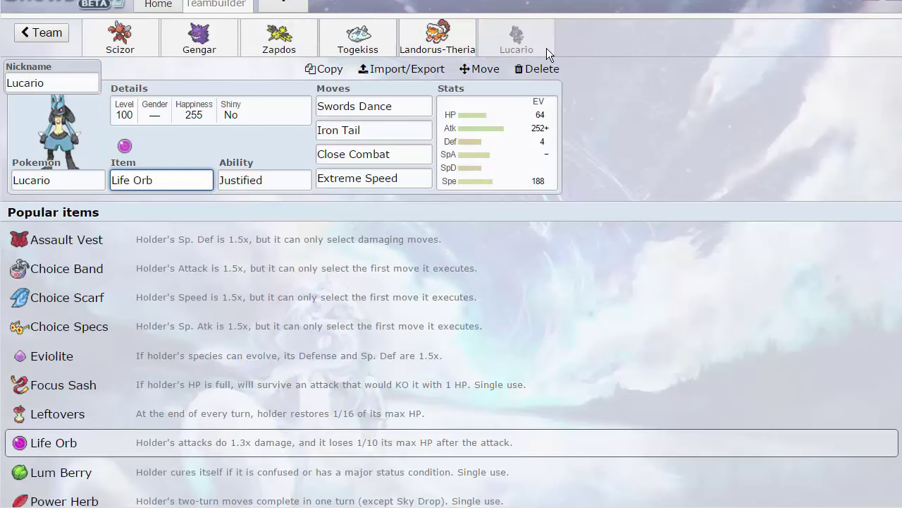
pyautogui.click(292, 186)
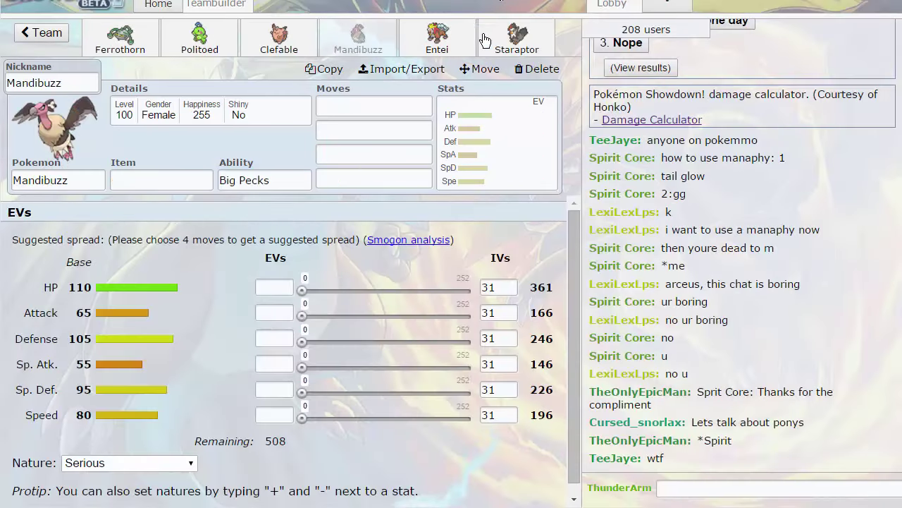
# Compare the base stats and Speed of the opposing team's Entei and Staraptor.
pyautogui.click(437, 35)
pyautogui.click(519, 38)
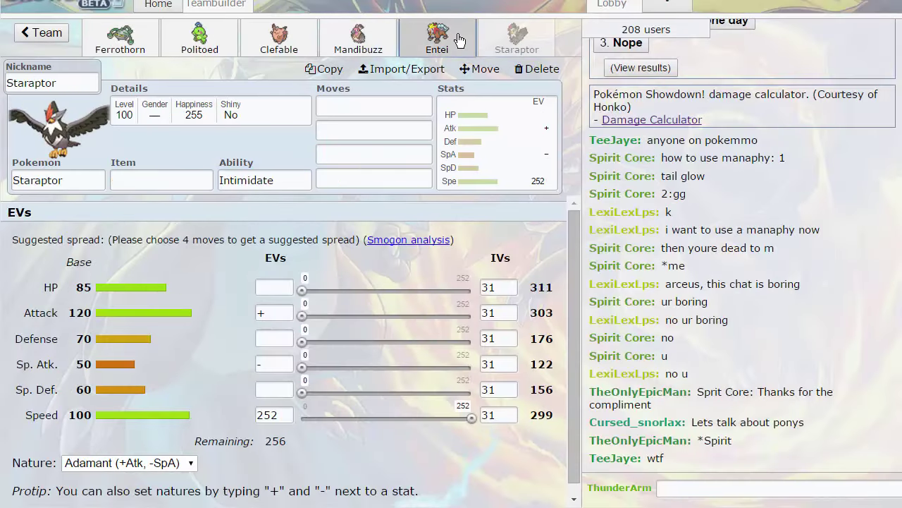
pyautogui.click(437, 37)
pyautogui.click(522, 39)
pyautogui.click(437, 42)
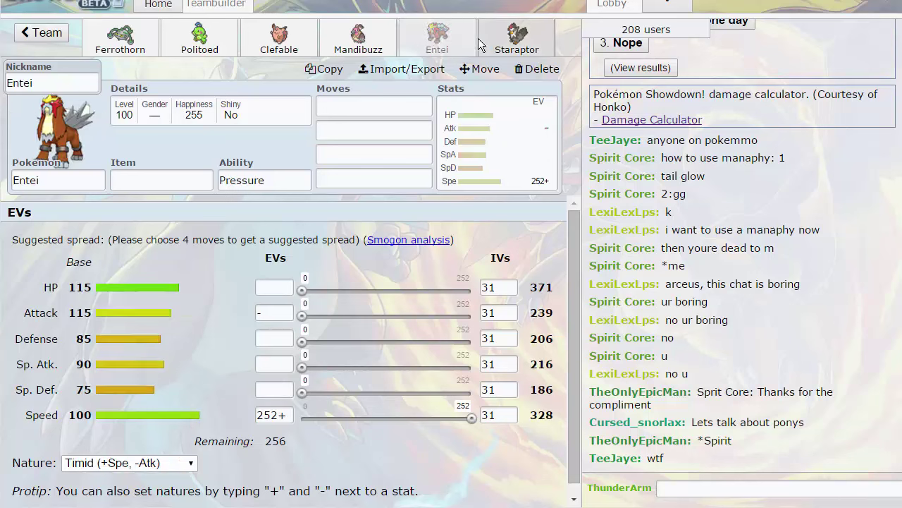
pyautogui.click(521, 38)
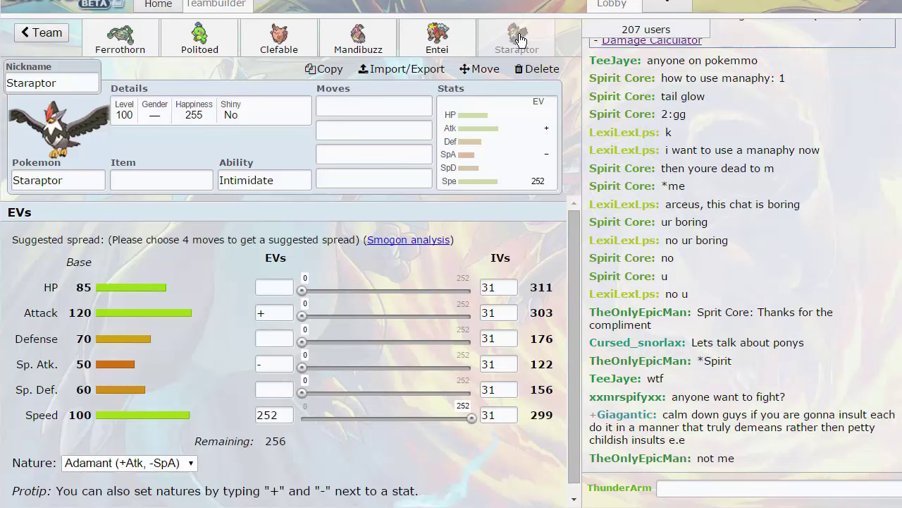
pyautogui.click(437, 36)
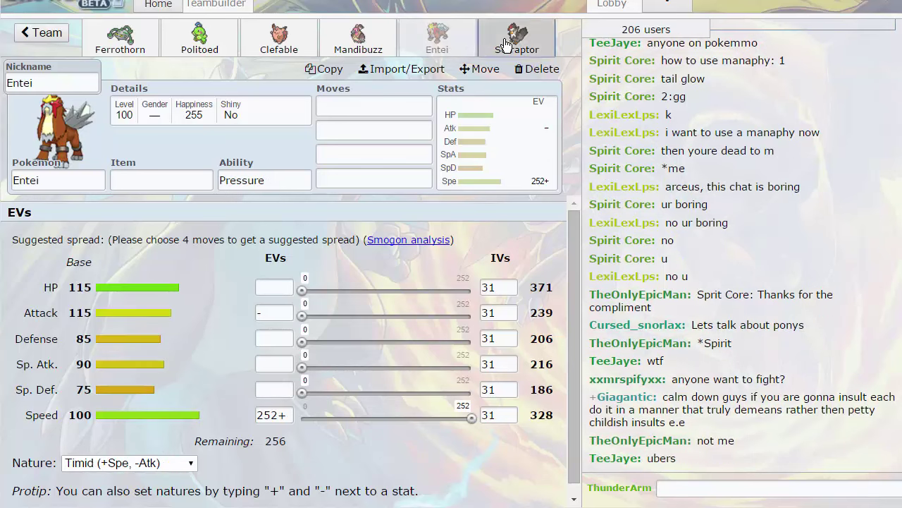
pyautogui.click(505, 45)
pyautogui.click(436, 42)
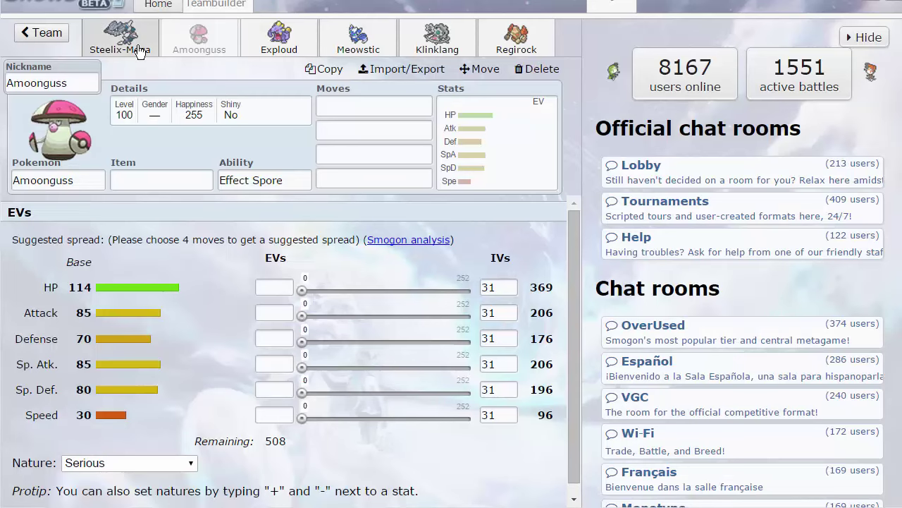
# Examine Steelix-Mega, Exploud, Meowstic, Klinklang and Regirock in the team that contains Amoonguss.
pyautogui.click(138, 50)
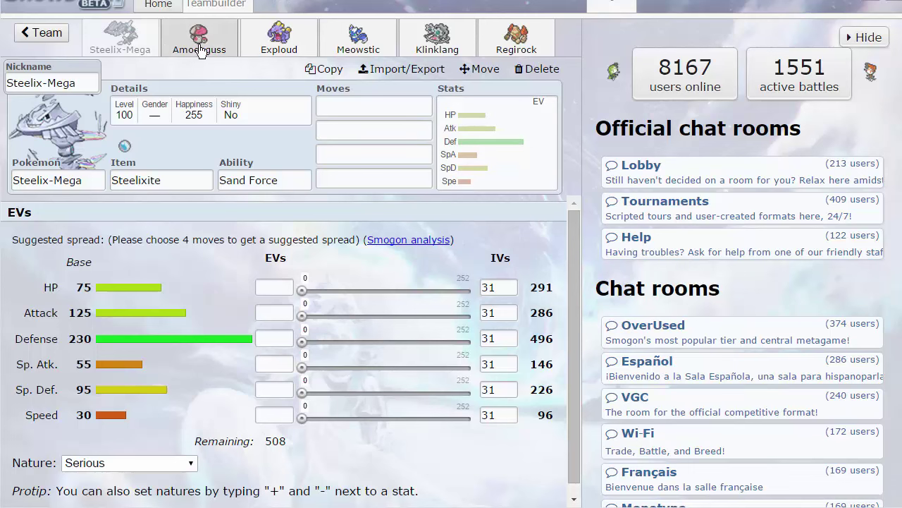
pyautogui.click(275, 57)
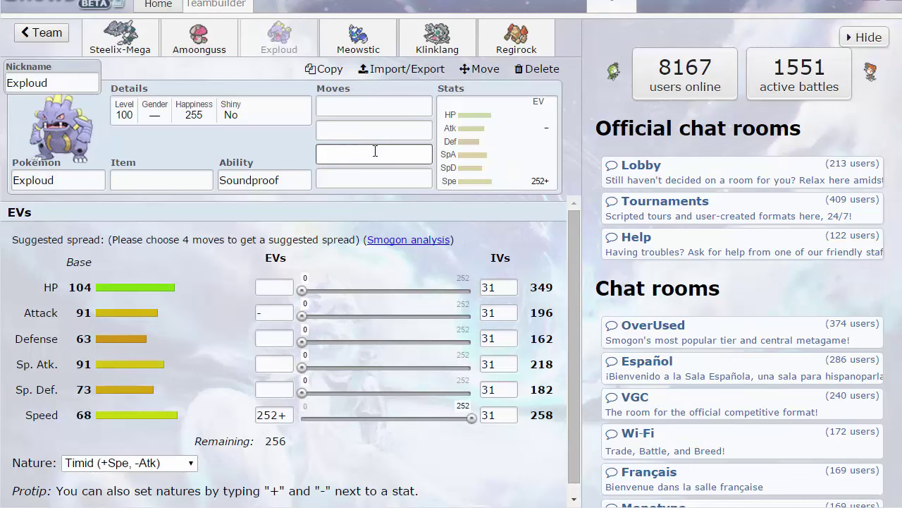
pyautogui.click(386, 55)
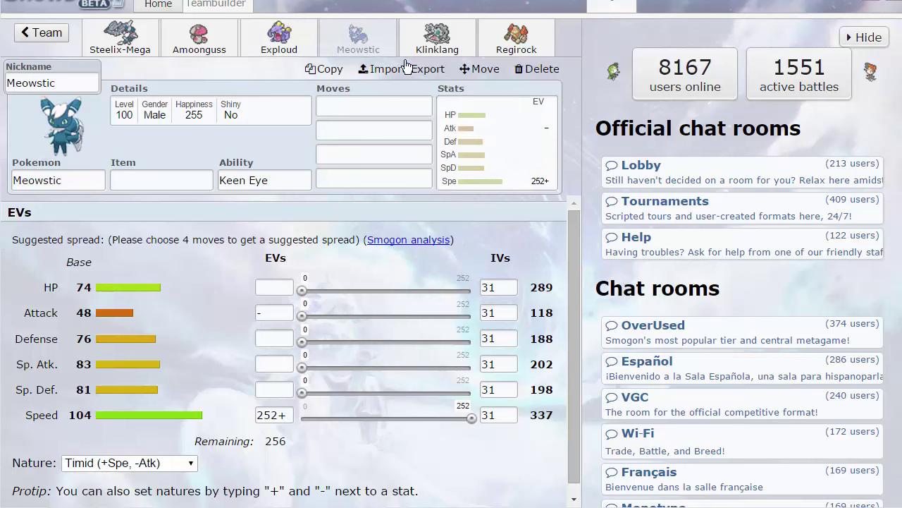
pyautogui.click(451, 42)
pyautogui.click(519, 38)
pyautogui.click(437, 36)
pyautogui.click(372, 36)
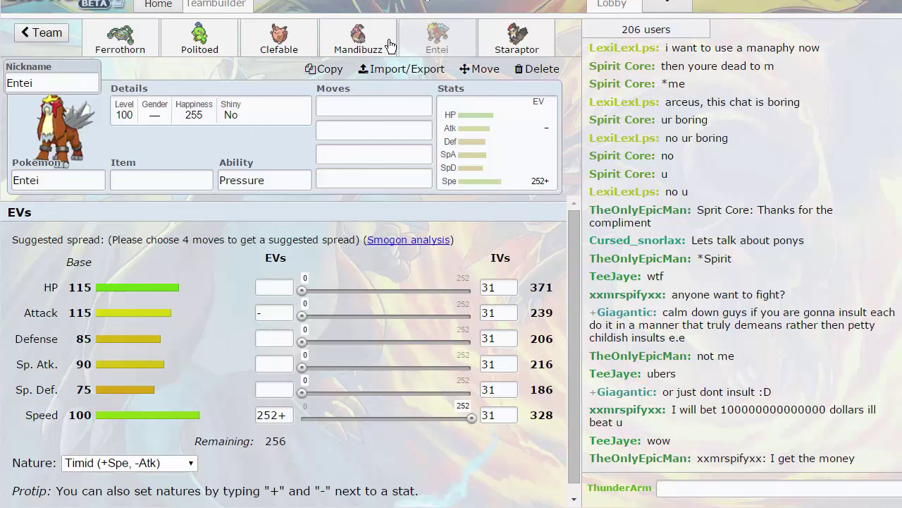
# Look again at Mandibuzz, Entei, Staraptor and Clefable in the Ferrothorn team.
pyautogui.click(388, 44)
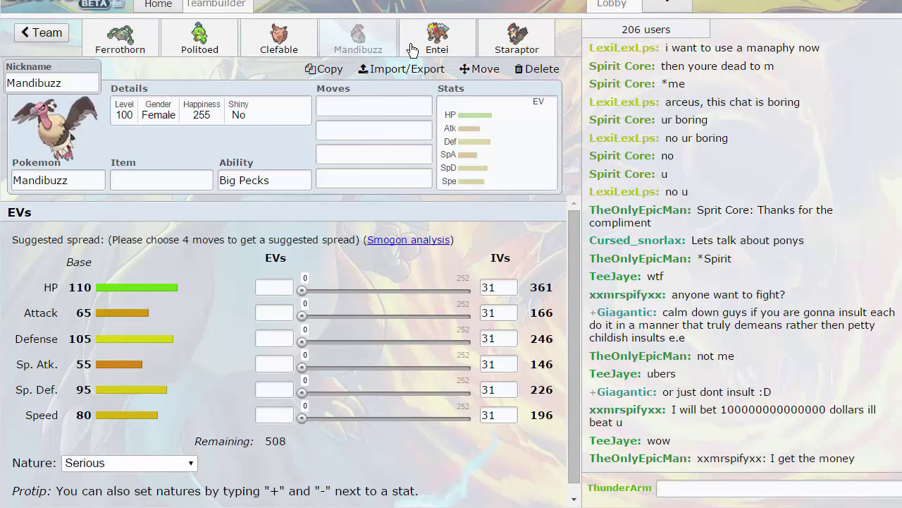
pyautogui.click(418, 51)
pyautogui.click(495, 44)
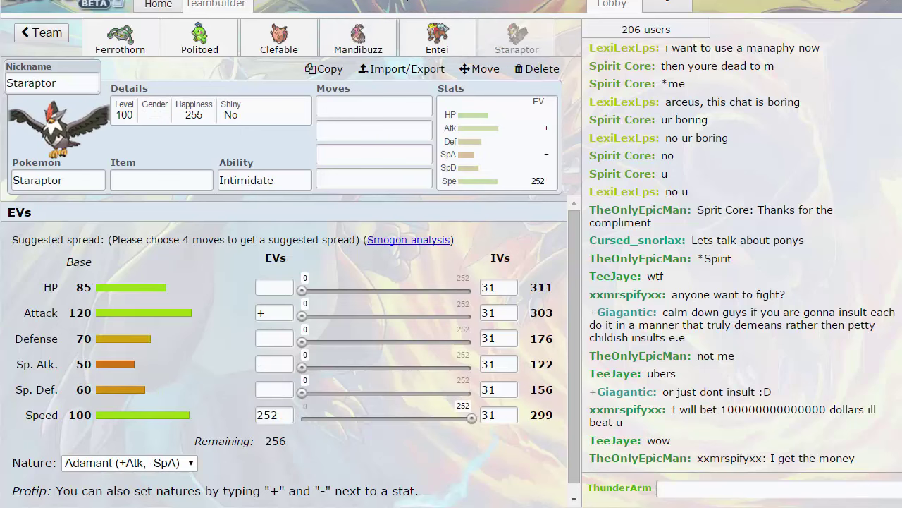
pyautogui.click(273, 43)
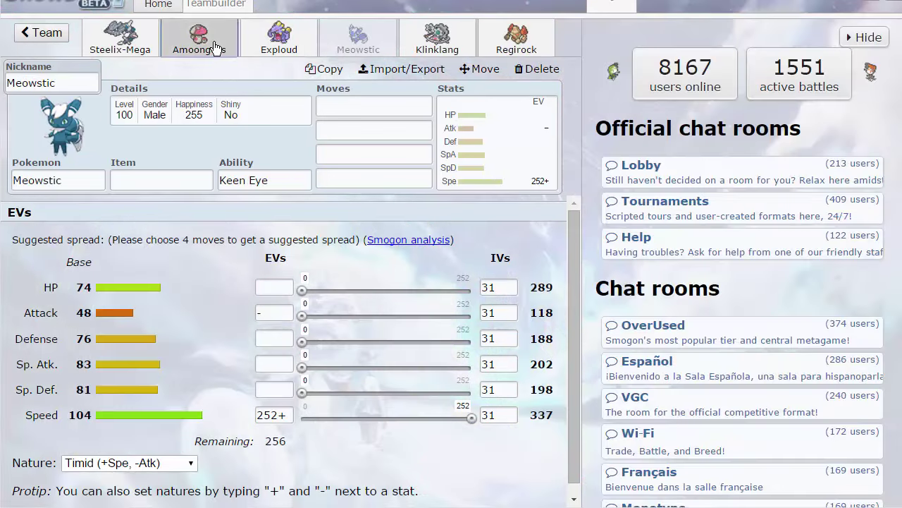
# Recheck Amoonguss, Meowstic, Regirock, Steelix-Mega and Klinklang in the Steelix-Mega team.
pyautogui.click(212, 44)
pyautogui.click(359, 55)
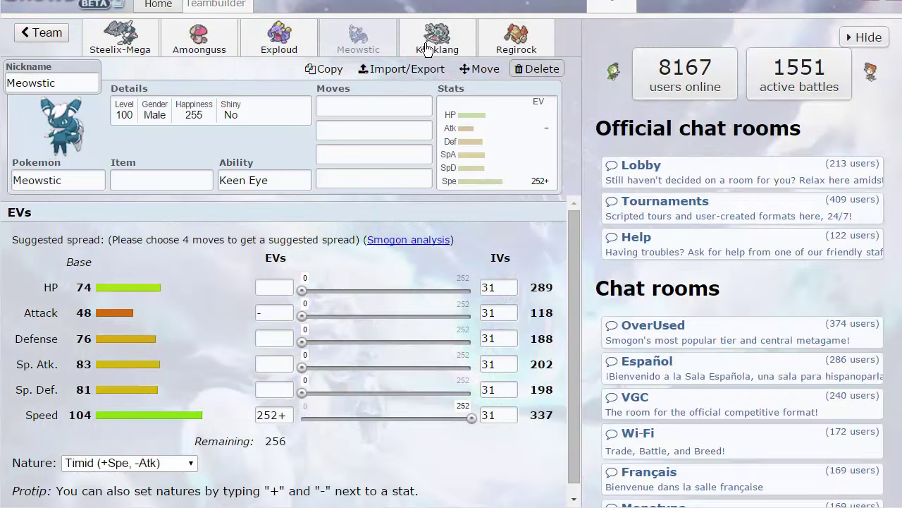
pyautogui.click(490, 32)
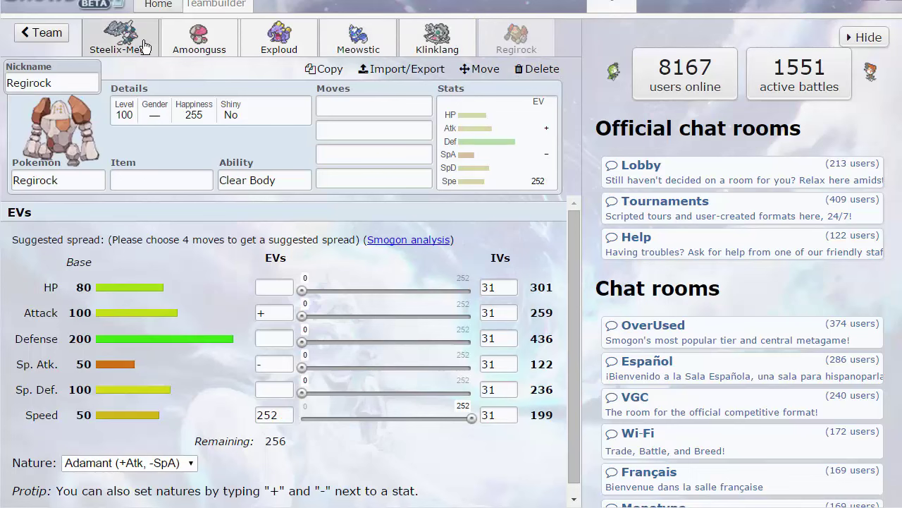
pyautogui.click(144, 44)
pyautogui.click(471, 41)
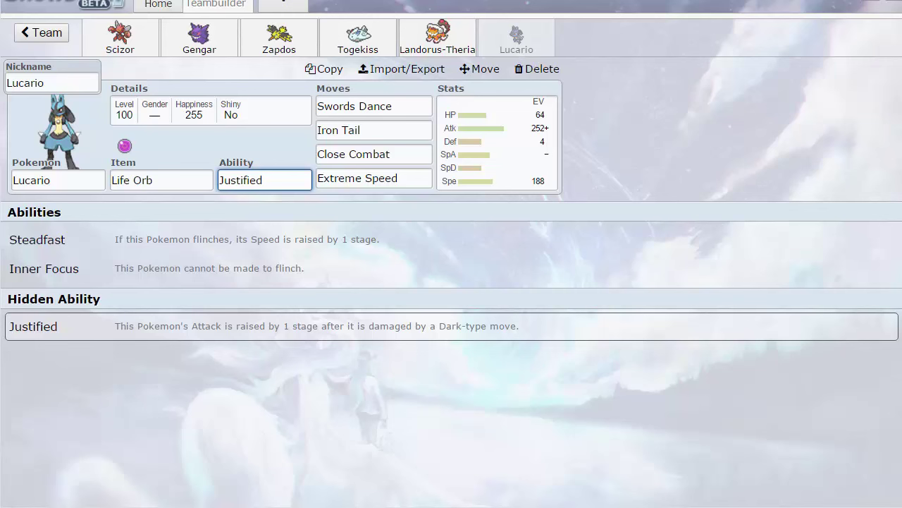
# Leave the own team's Lucario set for the home page.
pyautogui.click(144, 4)
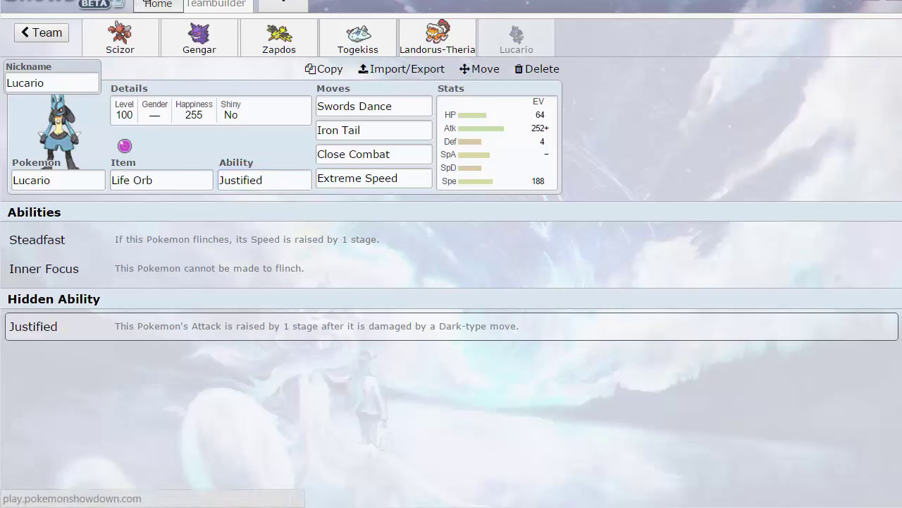